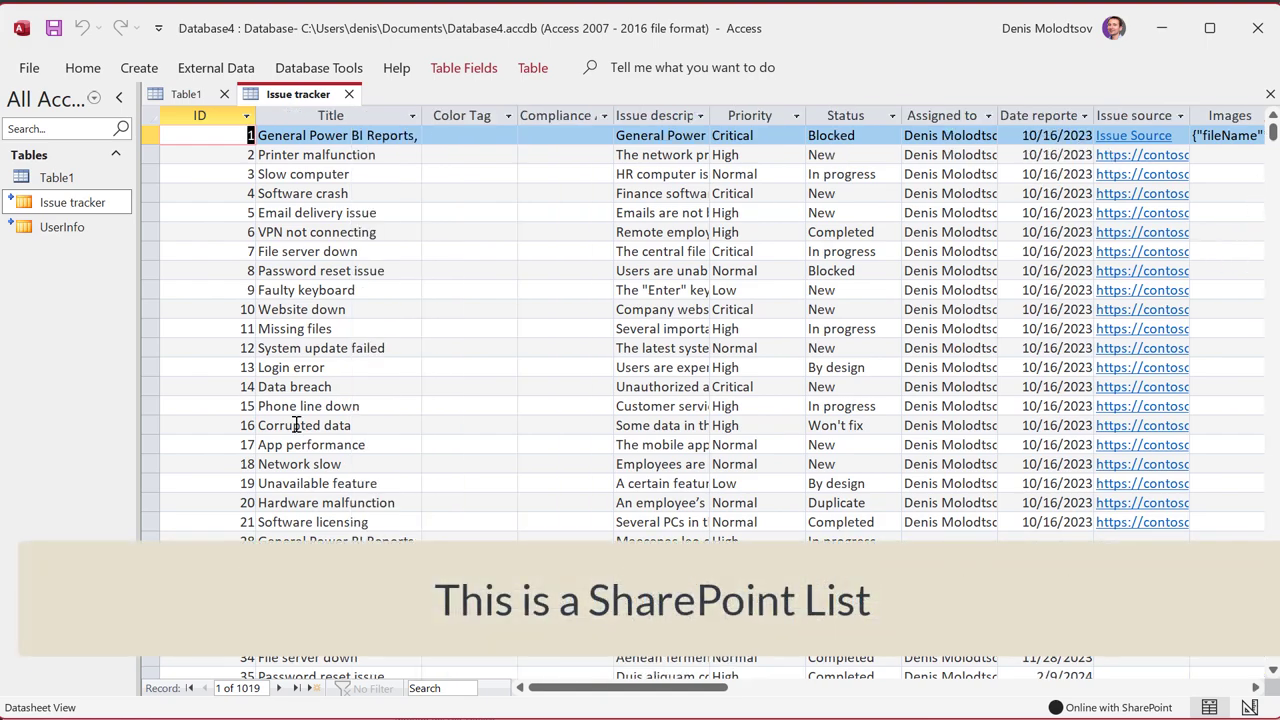
At the end of the Issue tracker table, start a new record titled 'test' with description 'test 2'.
scroll(1026, 352, "down", 5)
left_click_drag(1273, 150, 1273, 647)
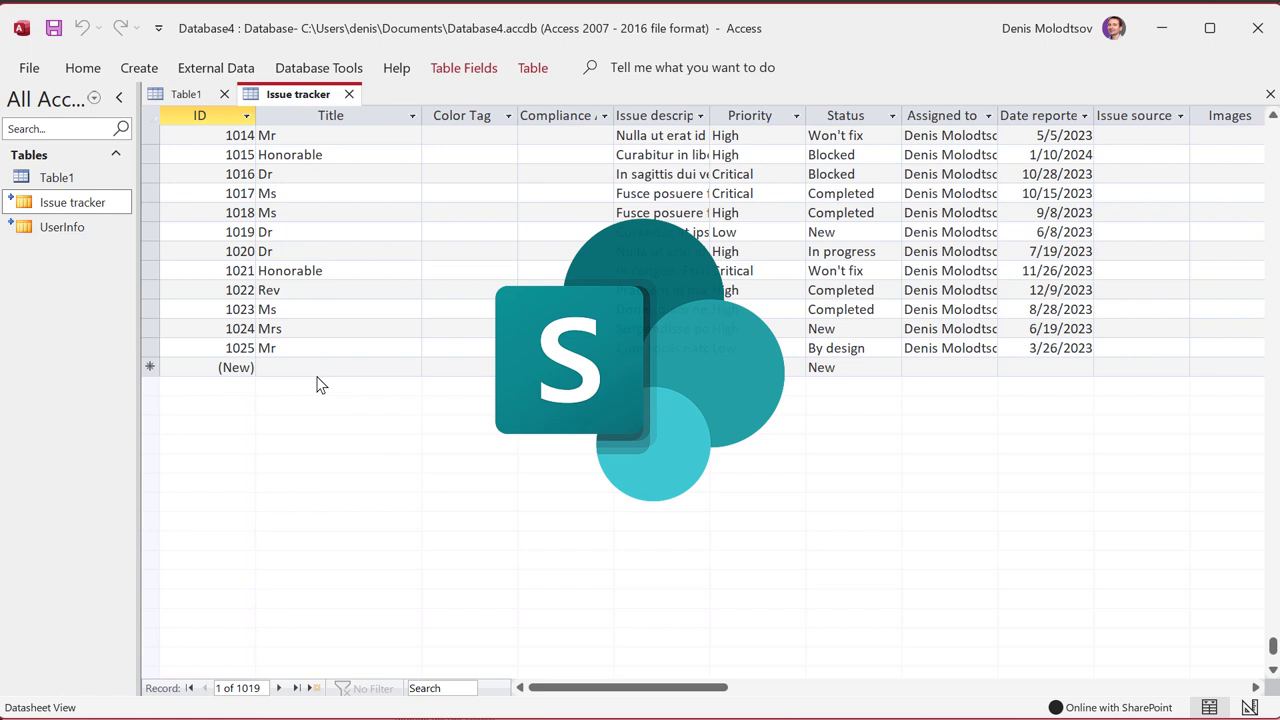
left_click(318, 369)
type("test")
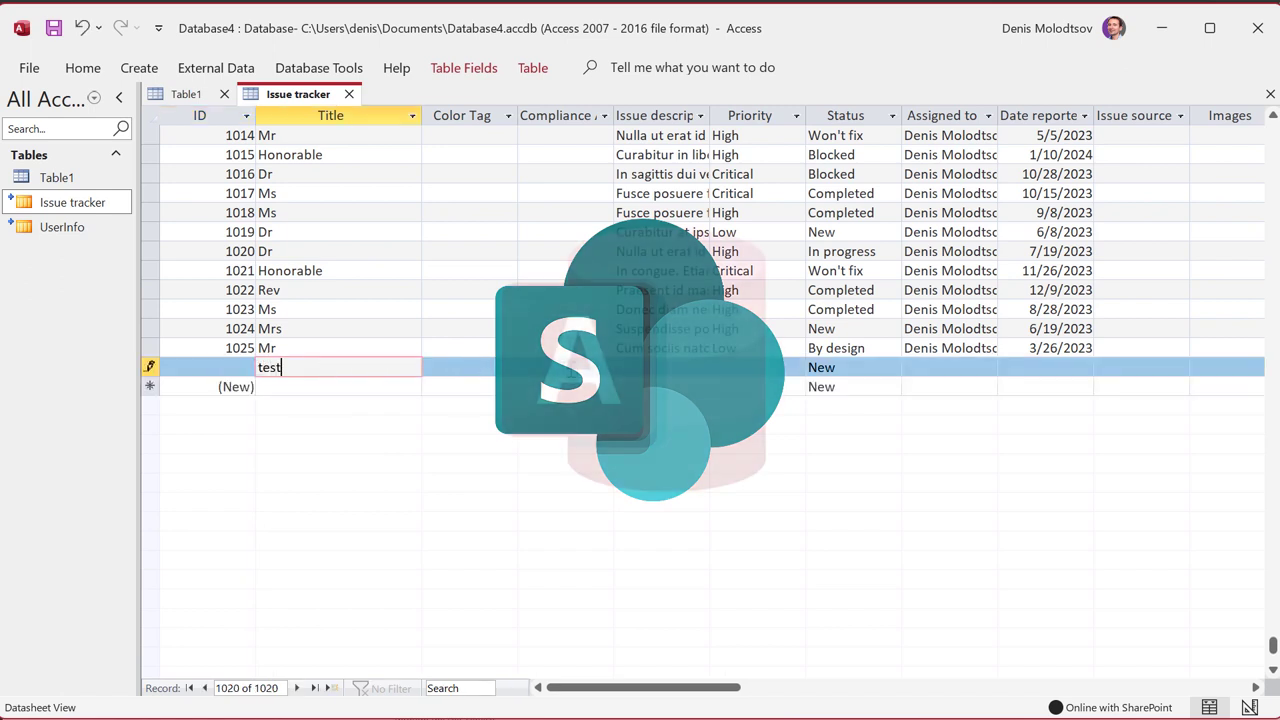
key("Tab")
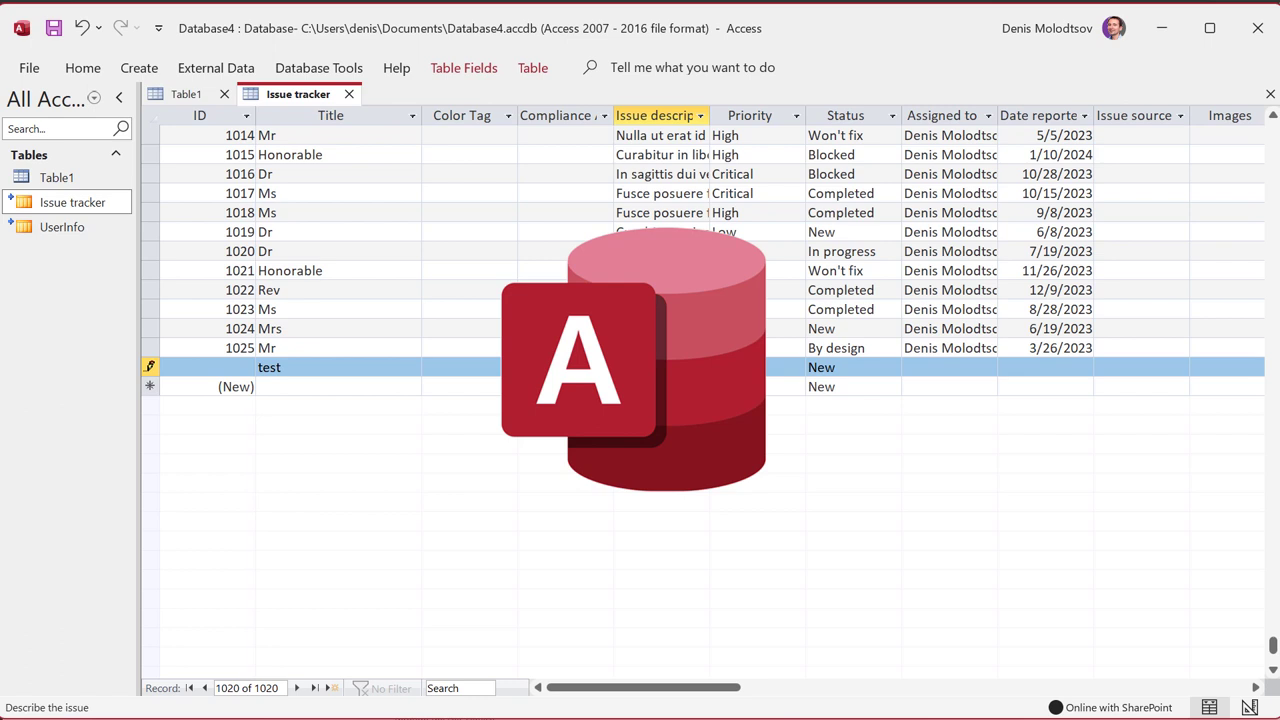
type("test 2")
Set the new record's priority to Critical and bring up its Status choices.
key("Tab")
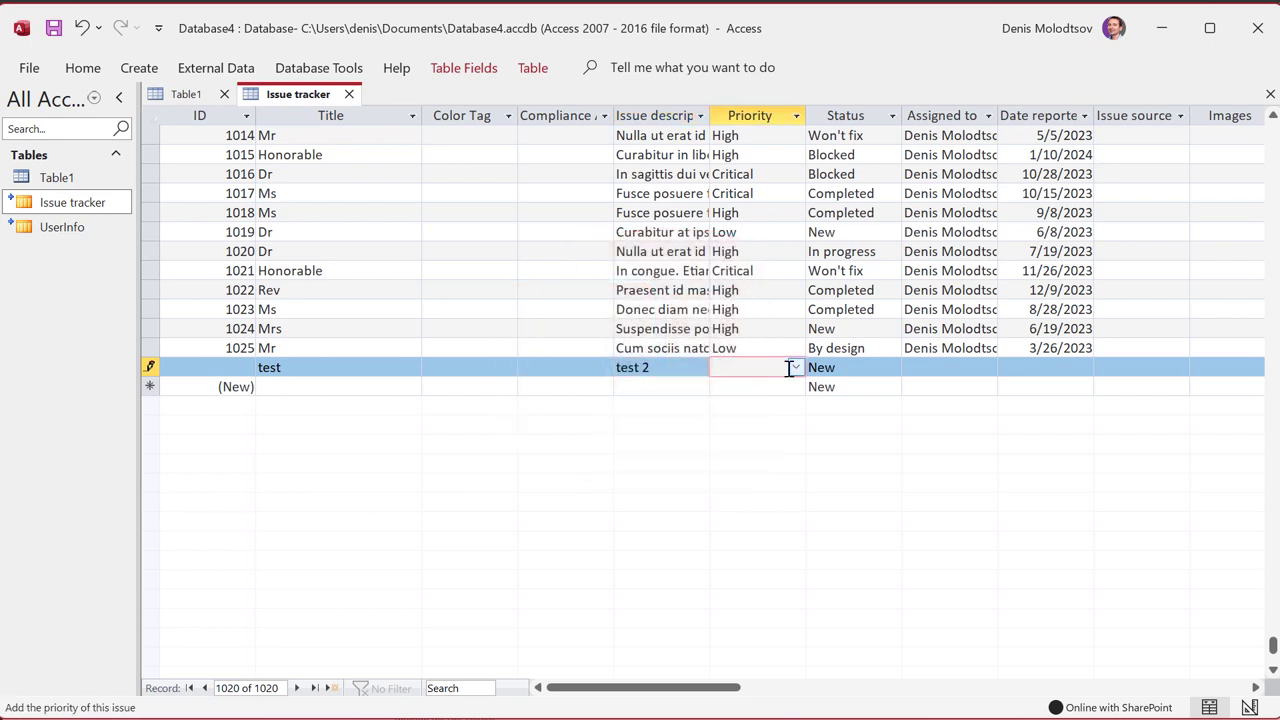
left_click(795, 367)
left_click(740, 384)
left_click(886, 366)
left_click(893, 366)
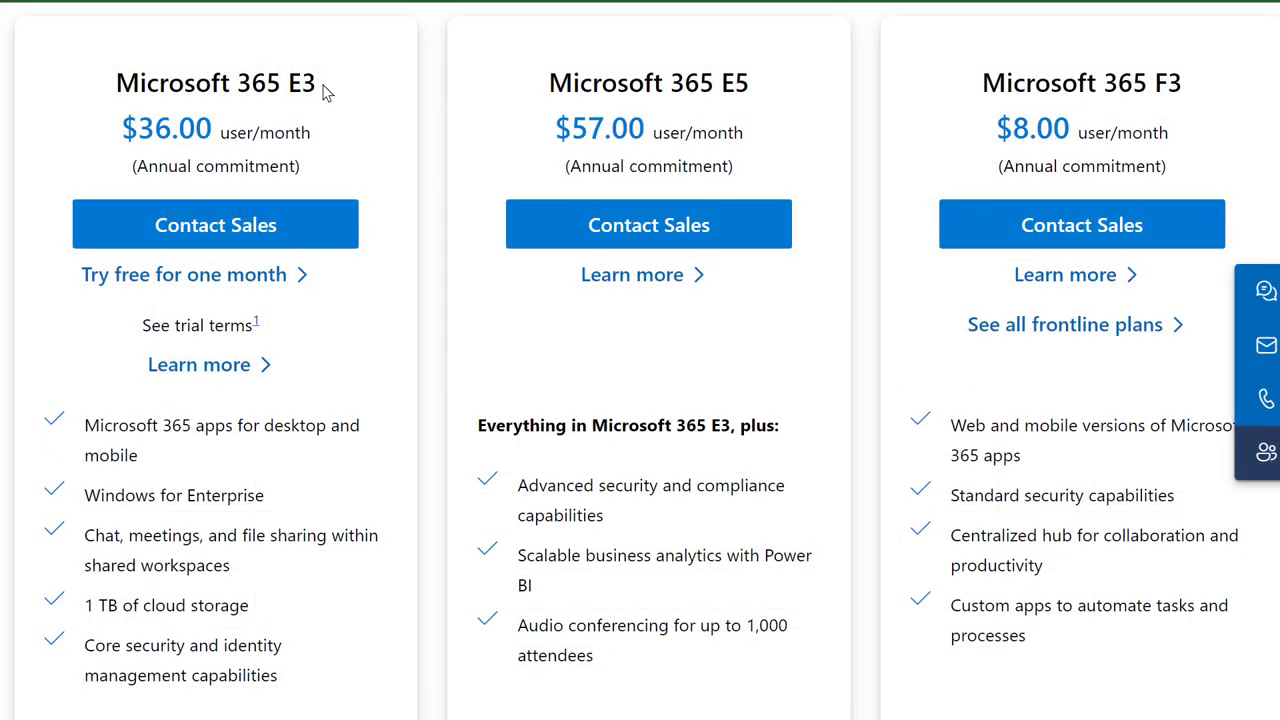
Scroll the Microsoft 365 plans page down to the included apps to find Microsoft Access.
scroll(360, 177, "down", 6)
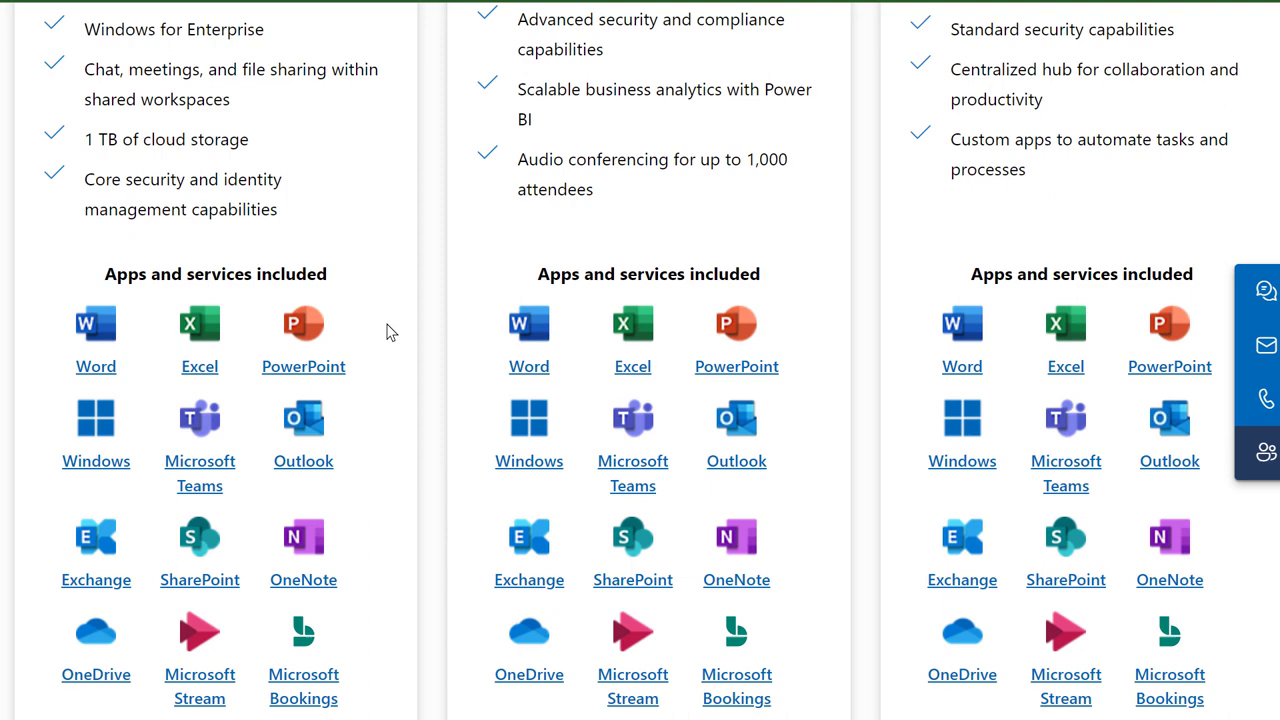
scroll(390, 335, "down", 2)
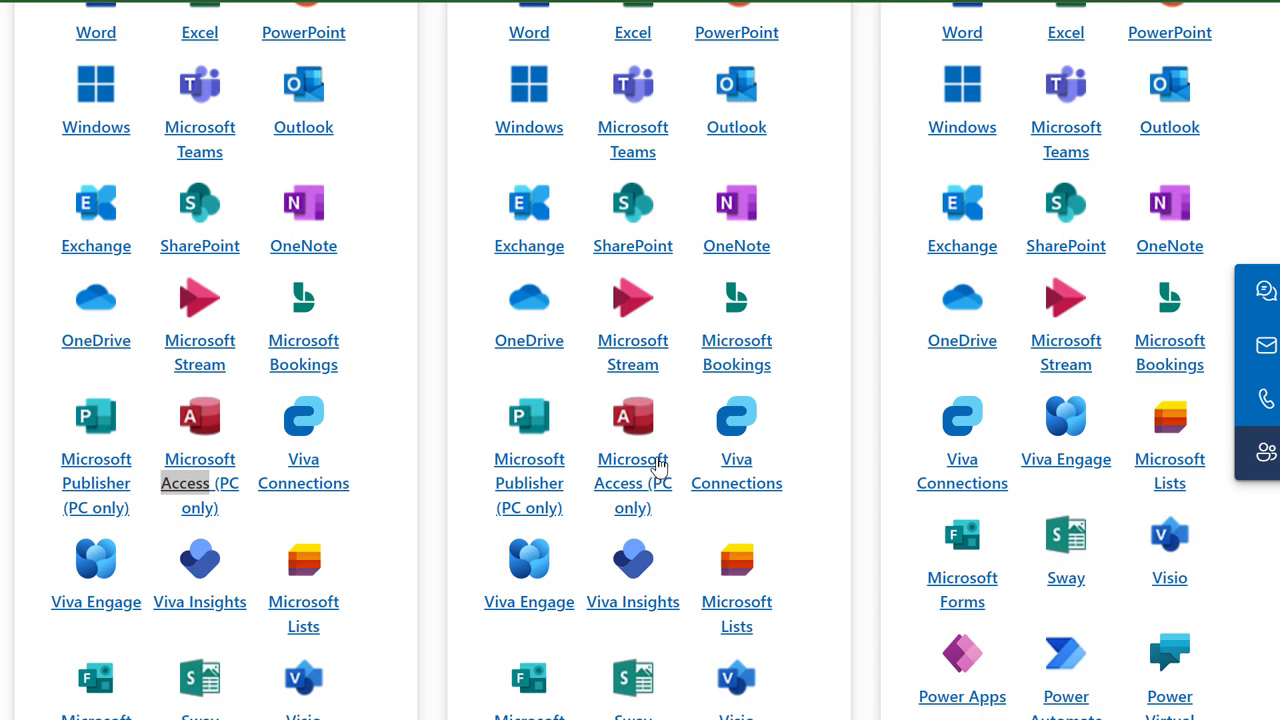
scroll(658, 466, "down", 2)
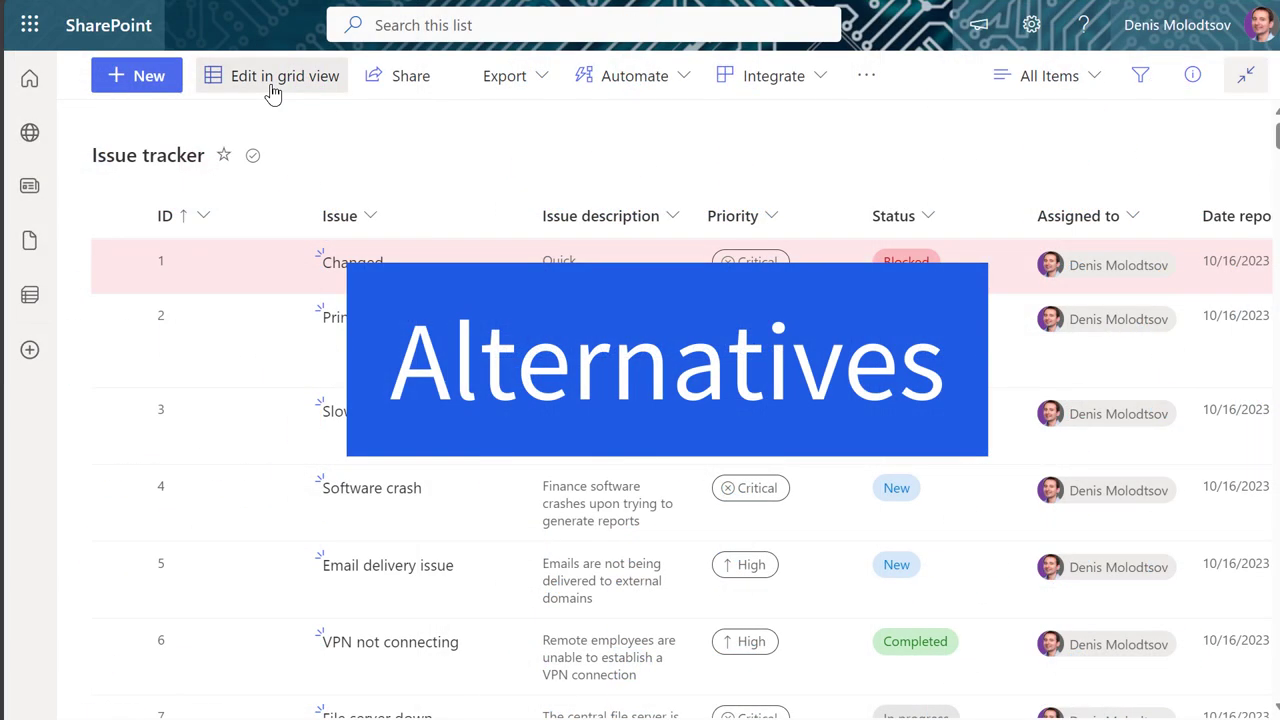
In grid view, add a new Issue tracker item and begin typing 'I can' in its Issue cell.
left_click(271, 90)
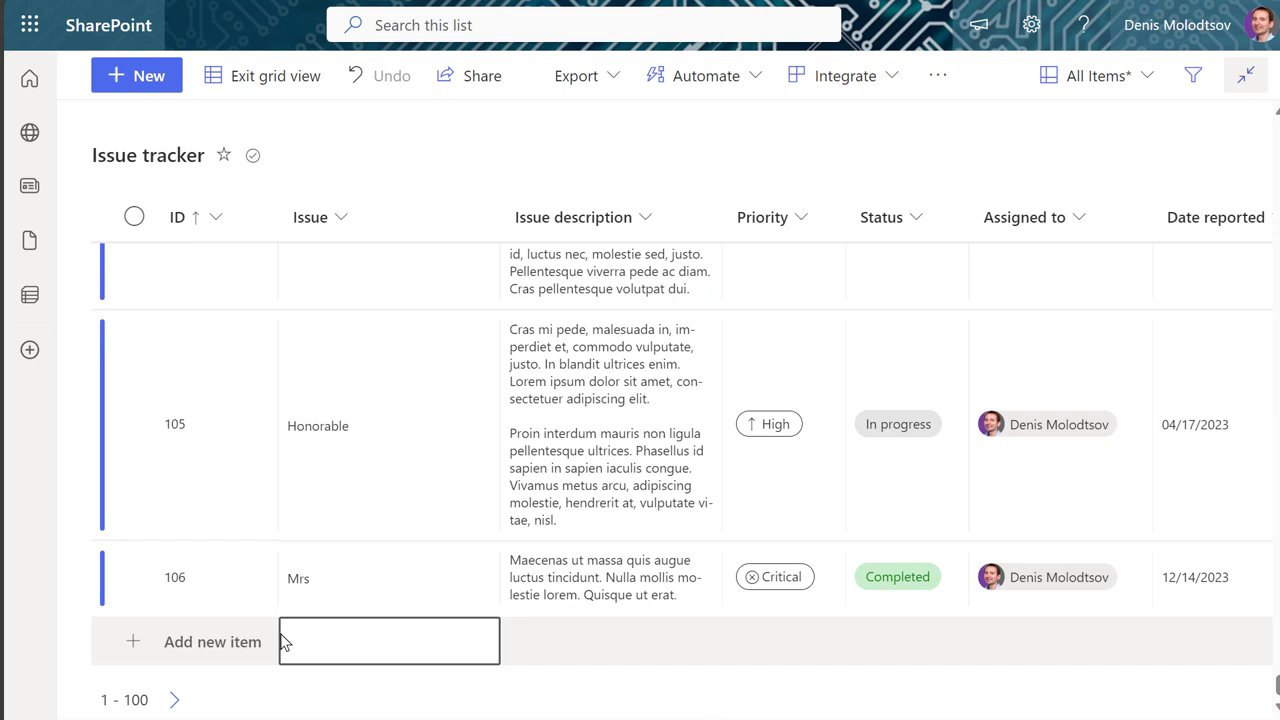
left_click(215, 645)
left_click(351, 645)
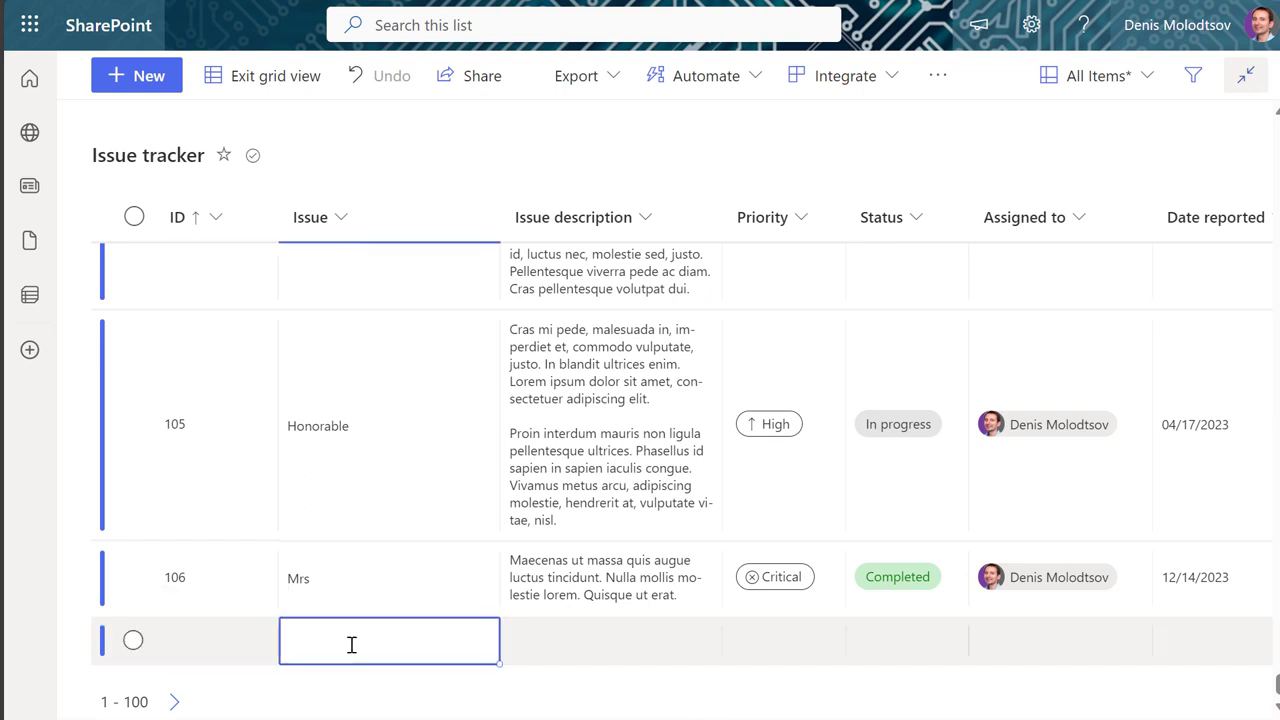
left_click(351, 645)
type("I can")
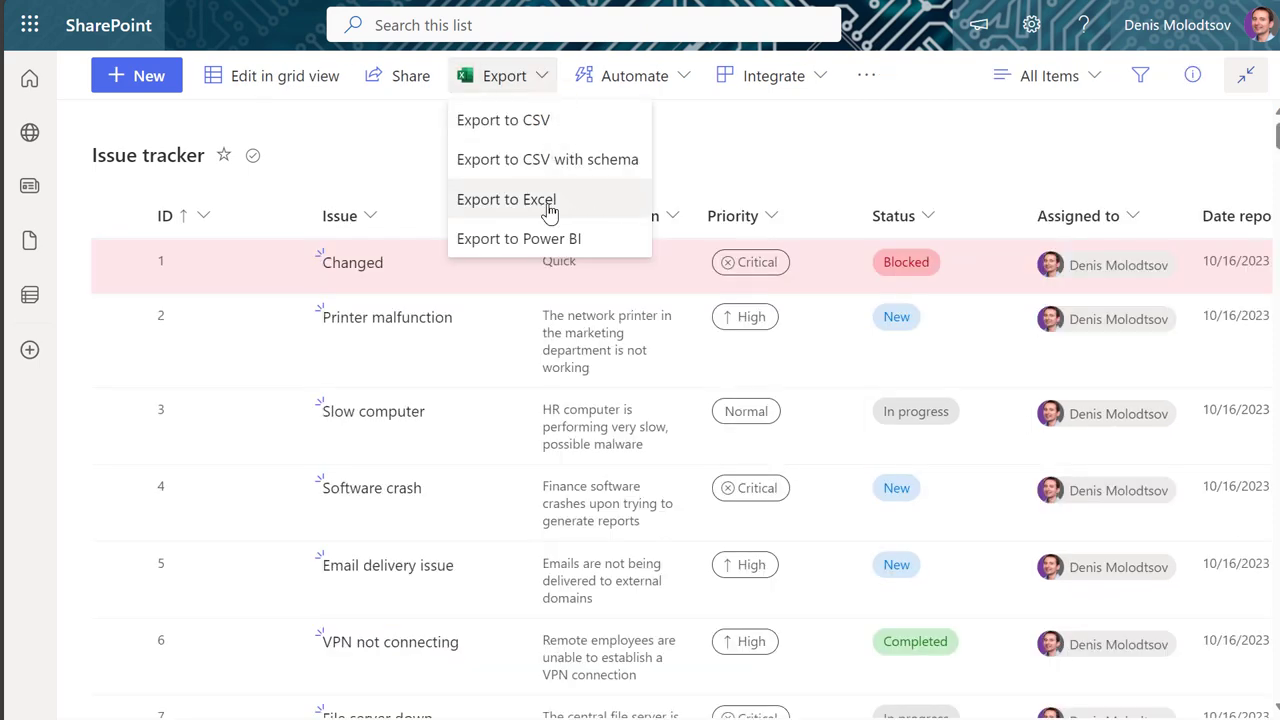
In the exported workbook, change C2's description to 'My Changes are not saved!'.
left_click(549, 210)
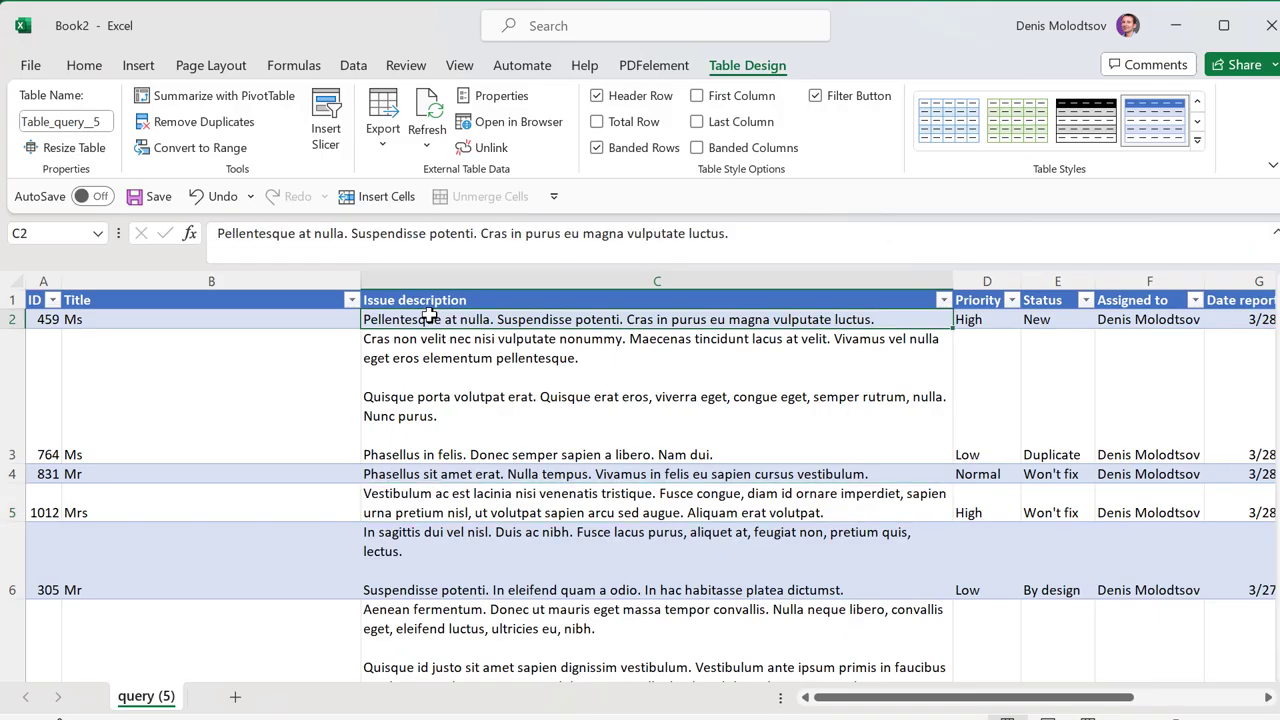
type("My")
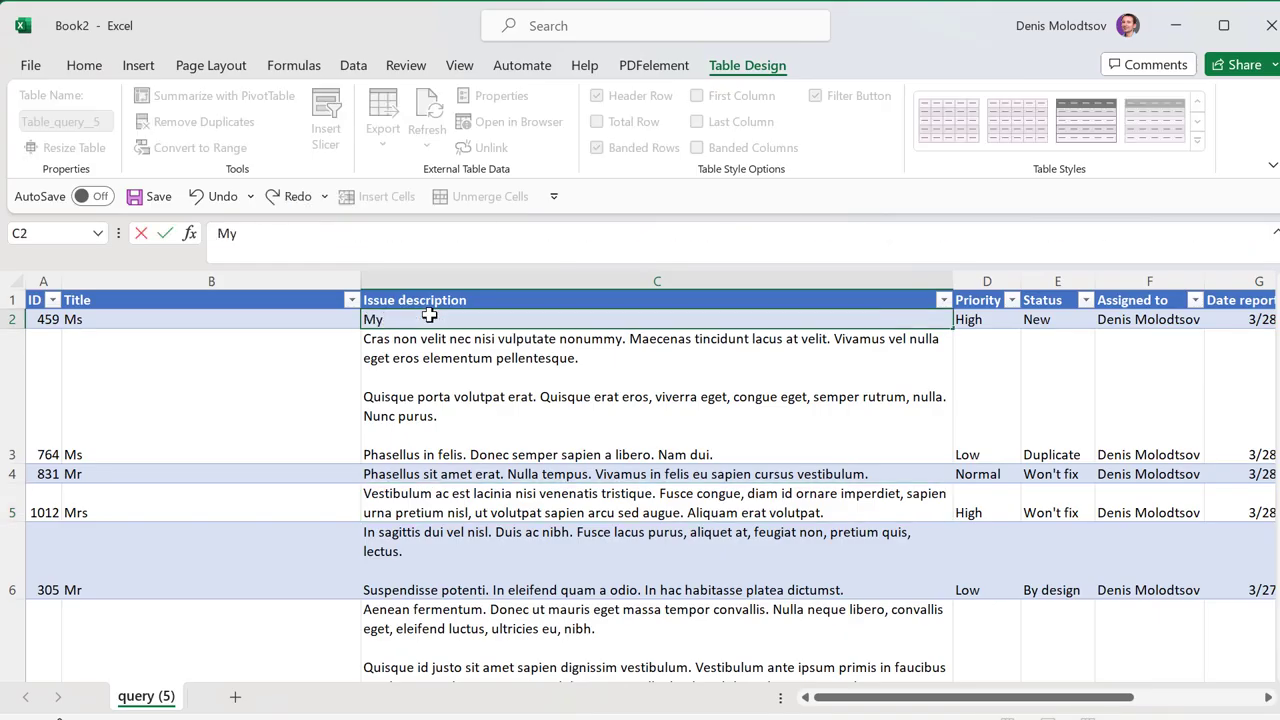
type(" Changes are not saved!")
key("Return")
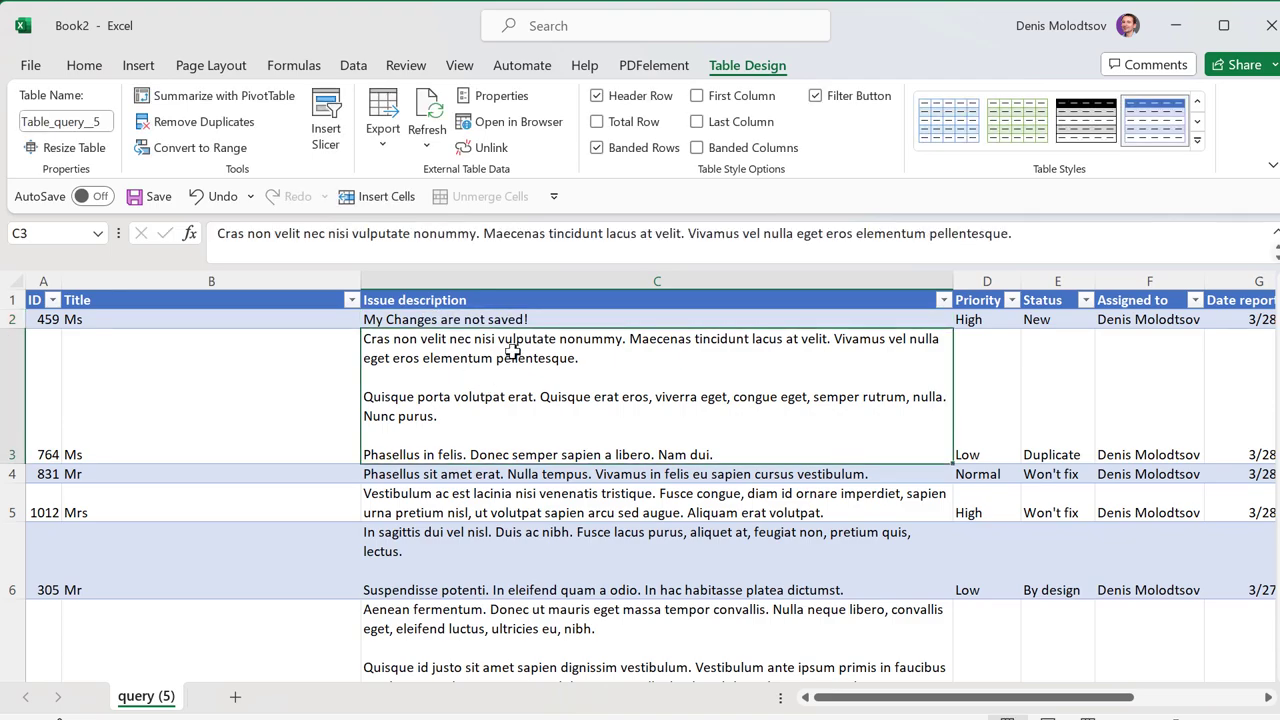
In the exported CSV, set B2 to 'Changes are not synced' and C2 to 'No connection to SharePoint'.
left_click(531, 121)
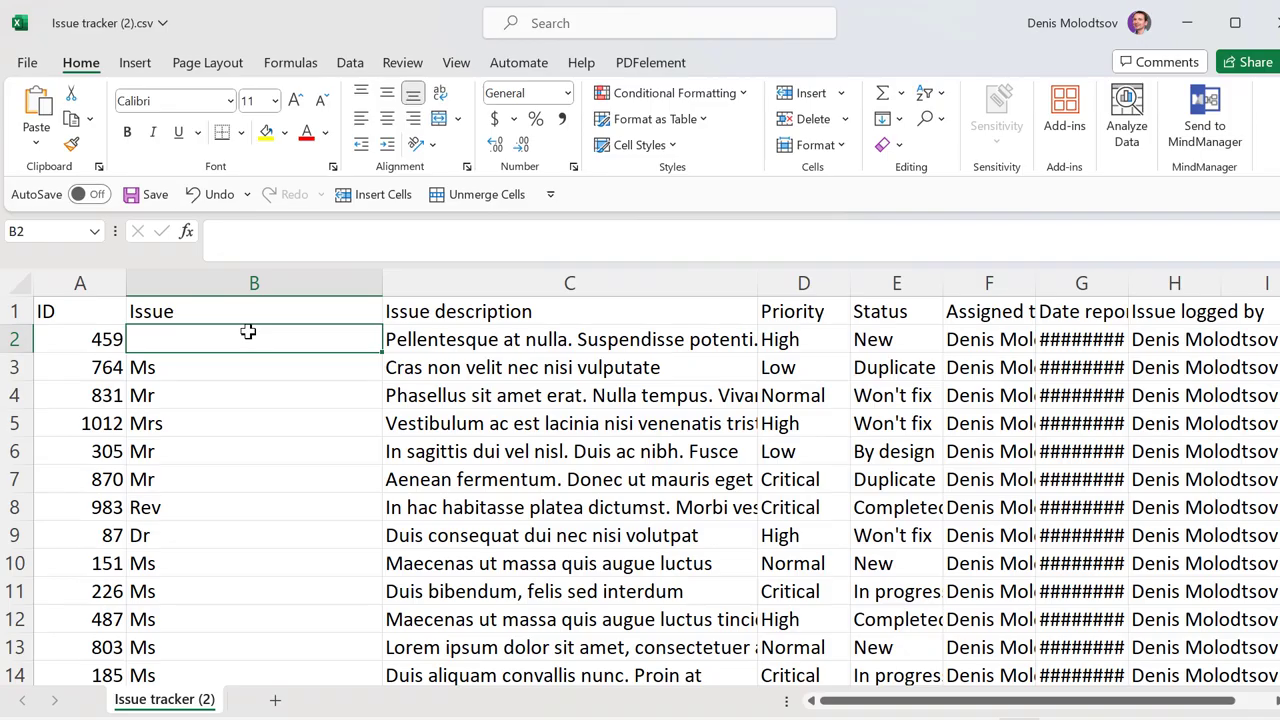
type("Chan")
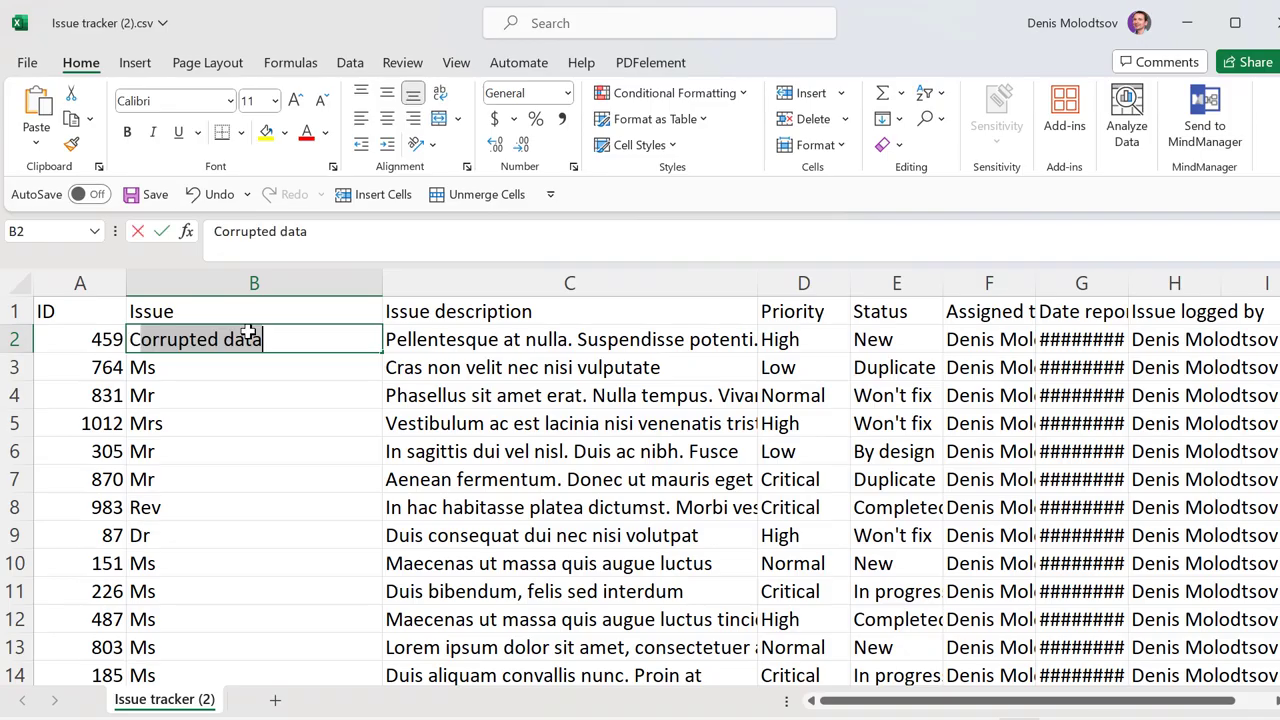
type("ges are not s")
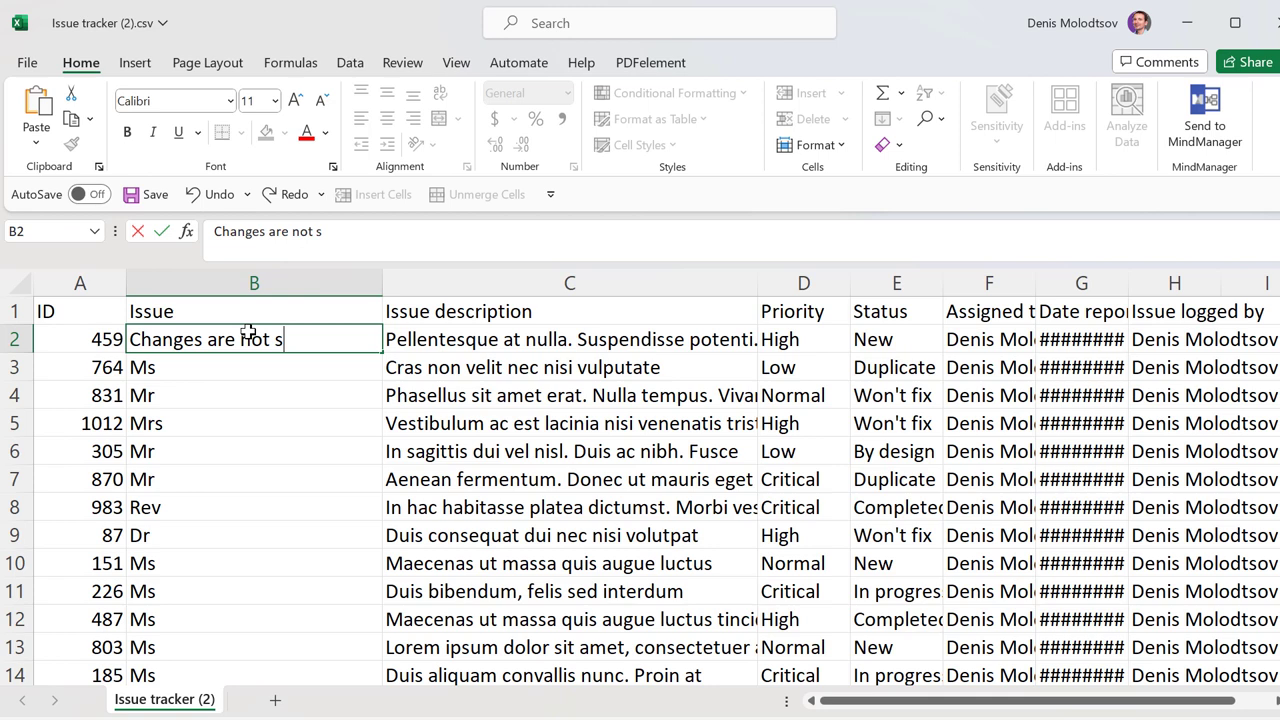
type("ynced")
key("Return")
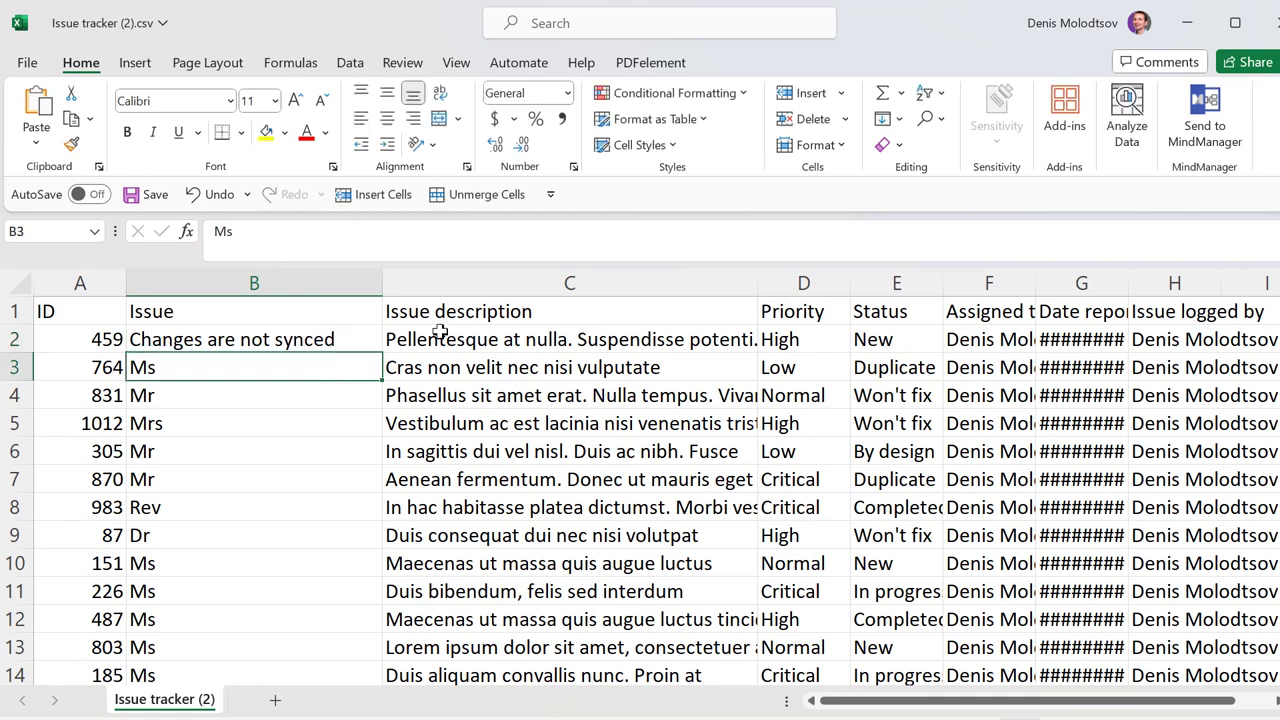
left_click(440, 331)
type("No co")
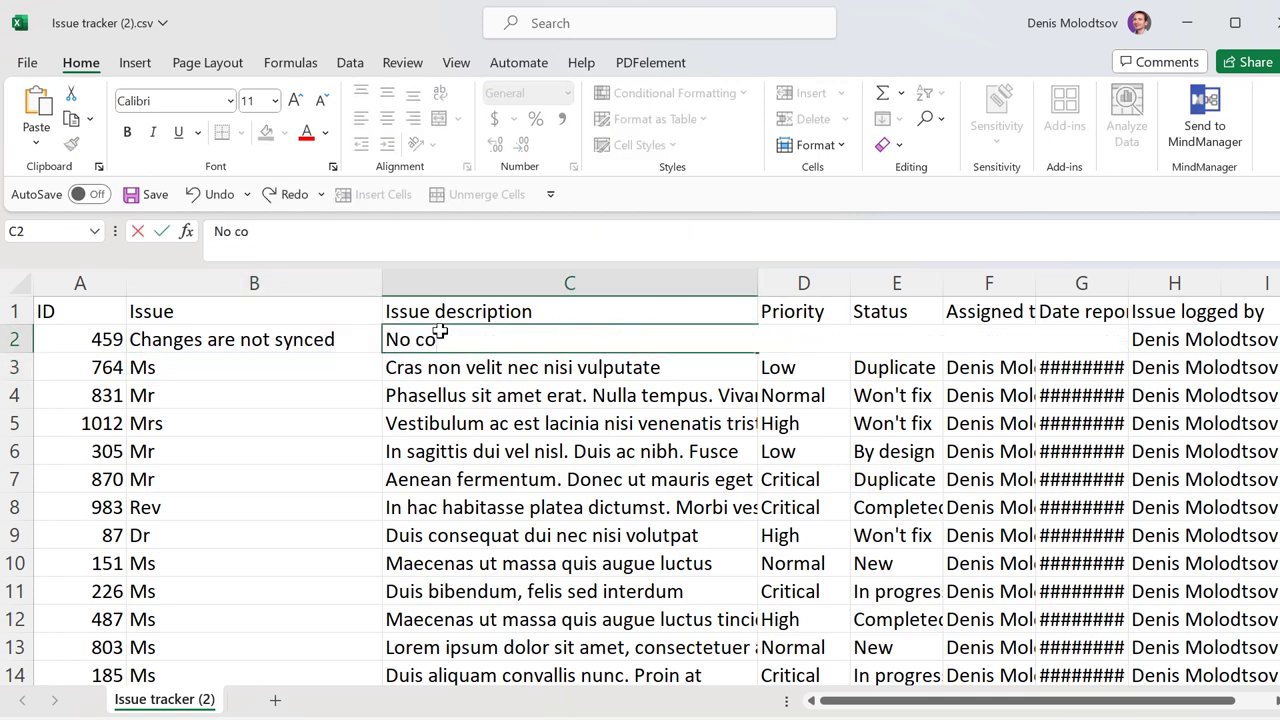
type("nnection to Sh")
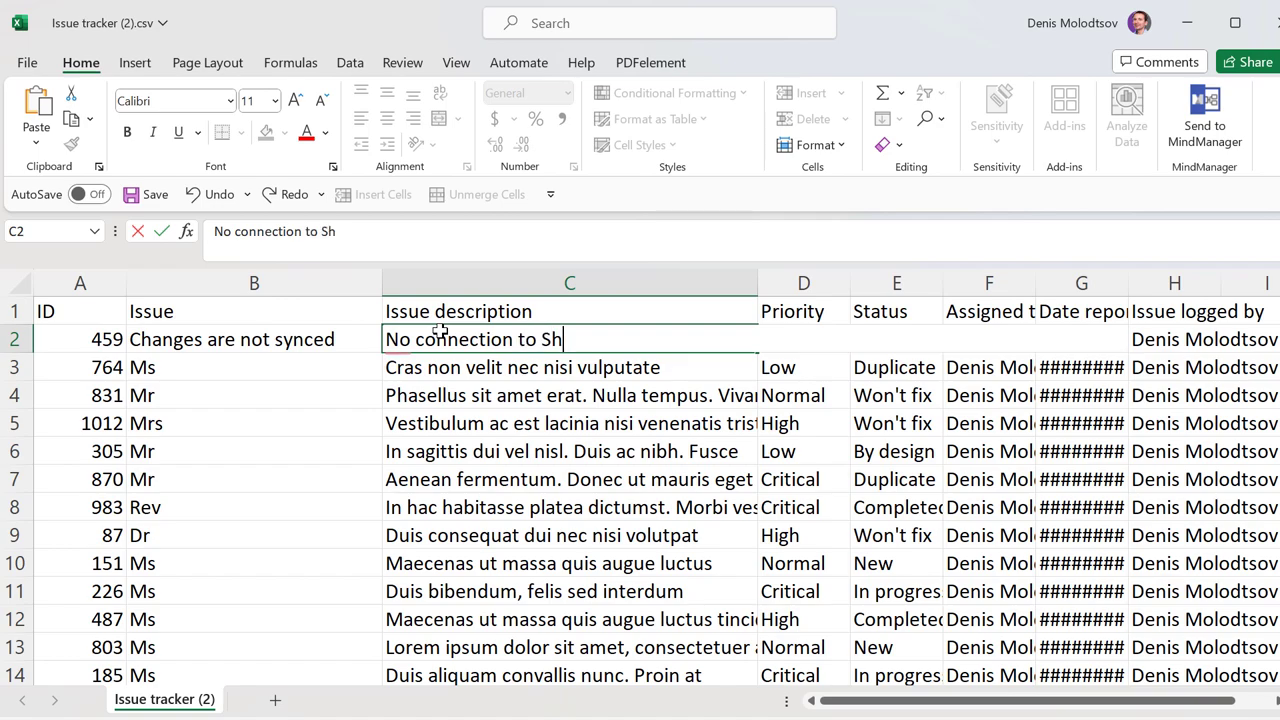
type("arePoint")
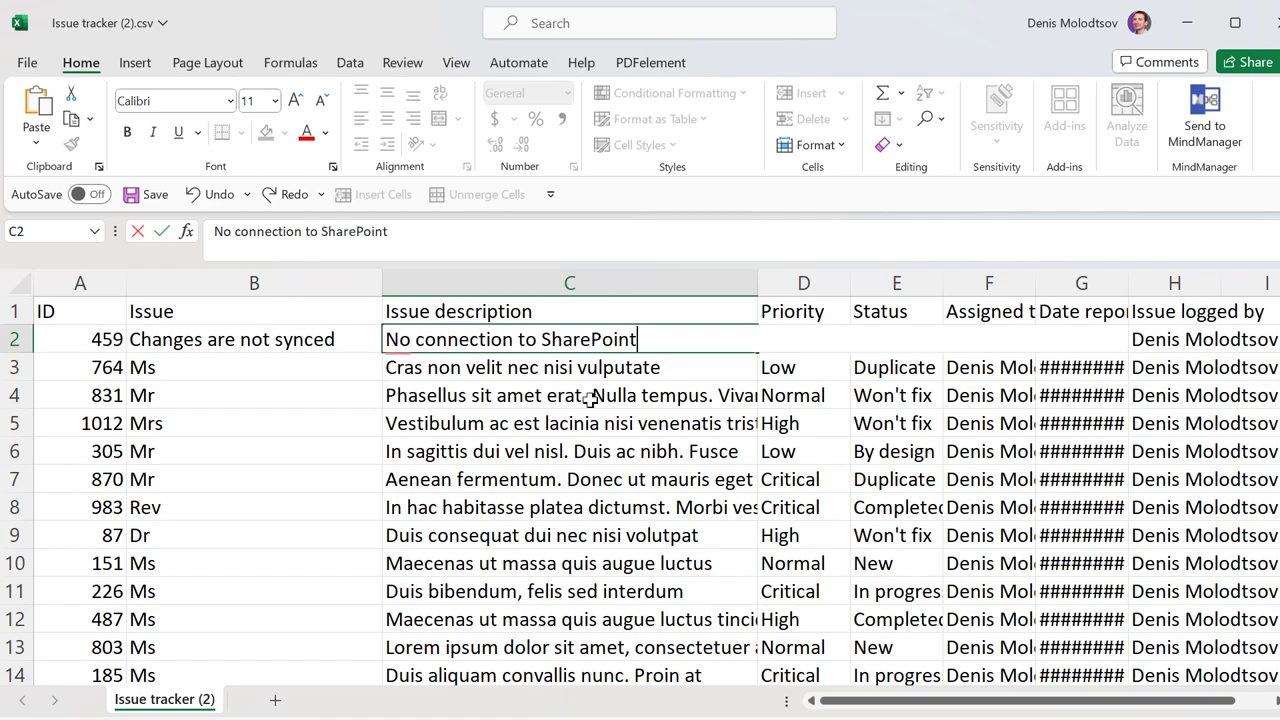
left_click(590, 398)
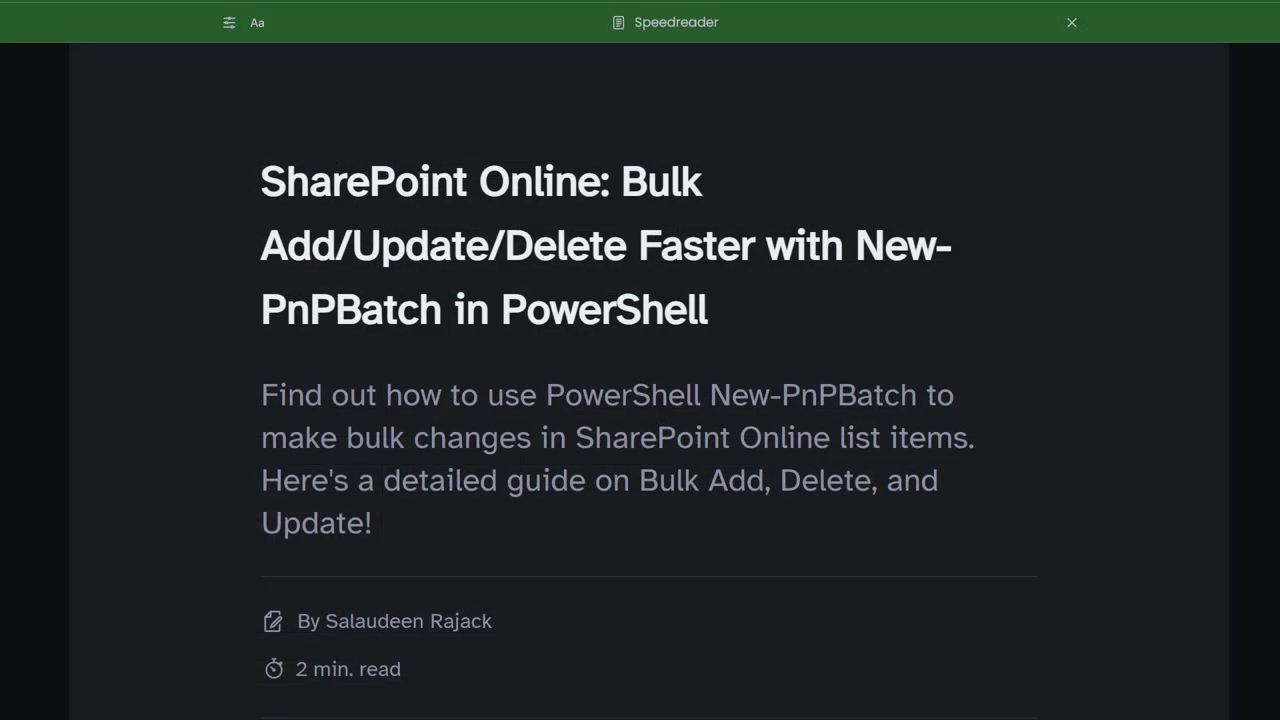
Scroll through the New-PnPBatch article down to the How to Bulk Delete List Items section.
scroll(649, 418, "down", 2)
scroll(649, 418, "down", 6)
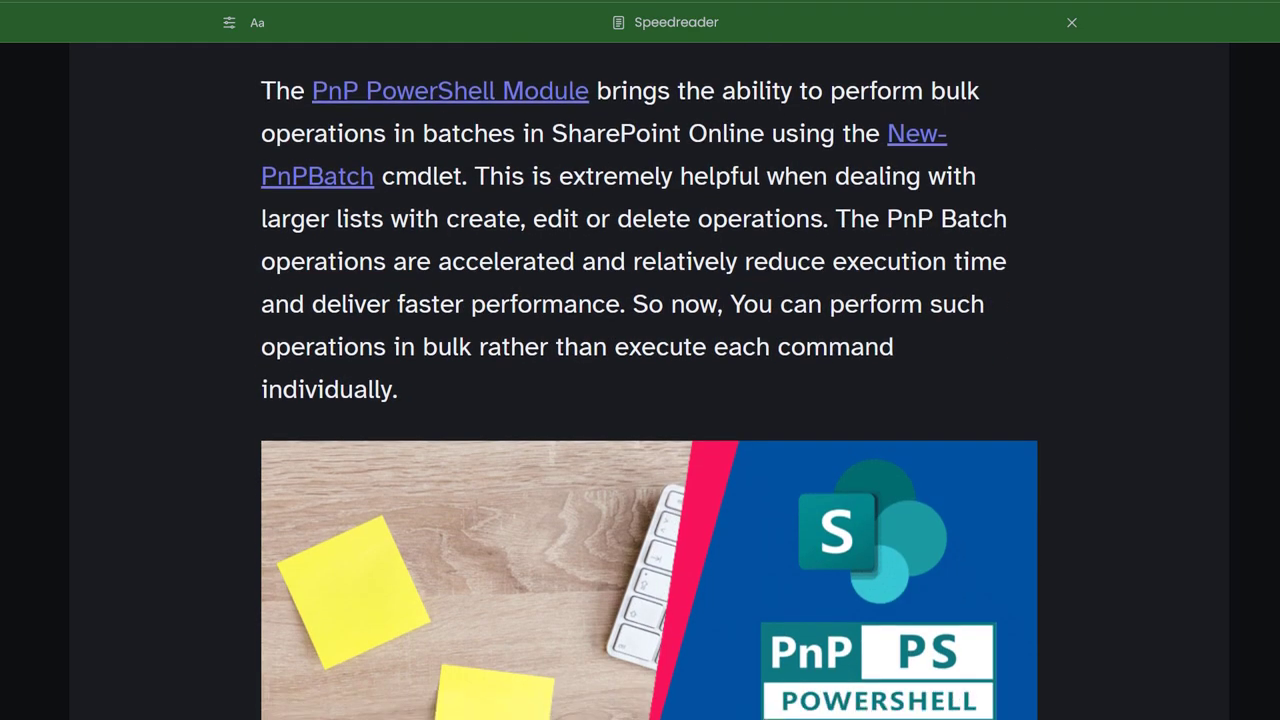
scroll(1271, 313, "down", 9)
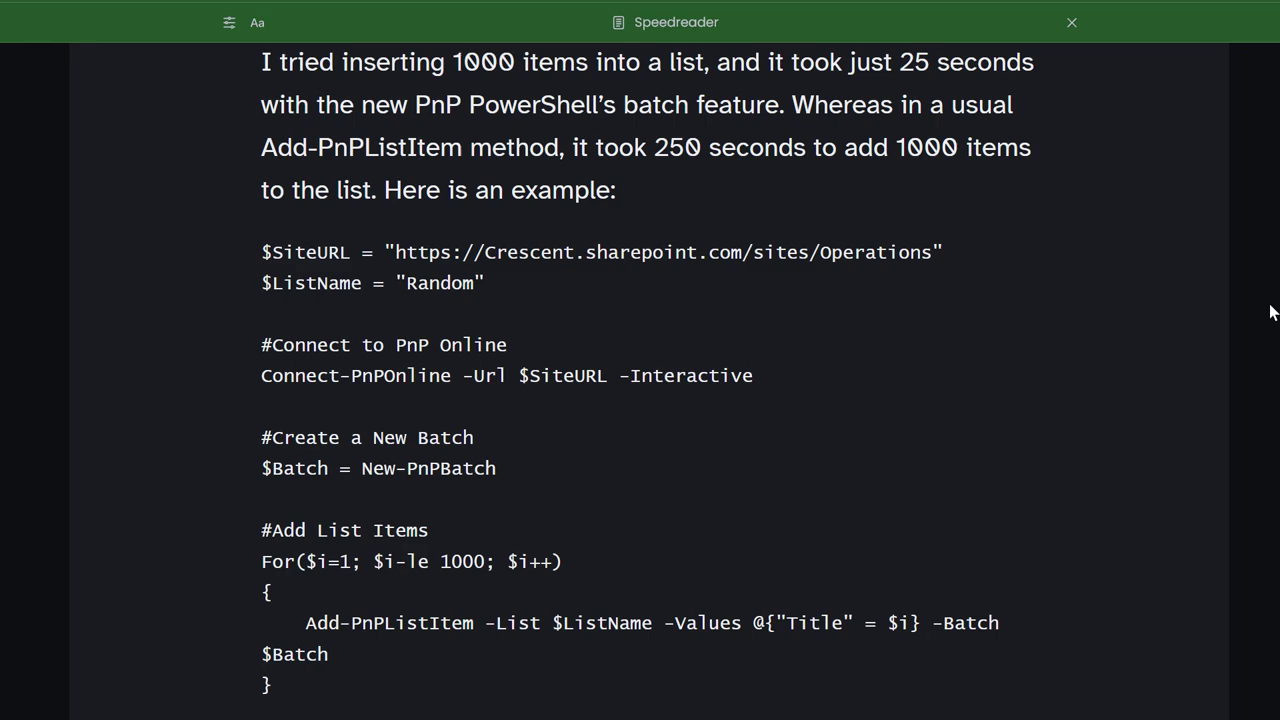
scroll(1271, 313, "down", 5)
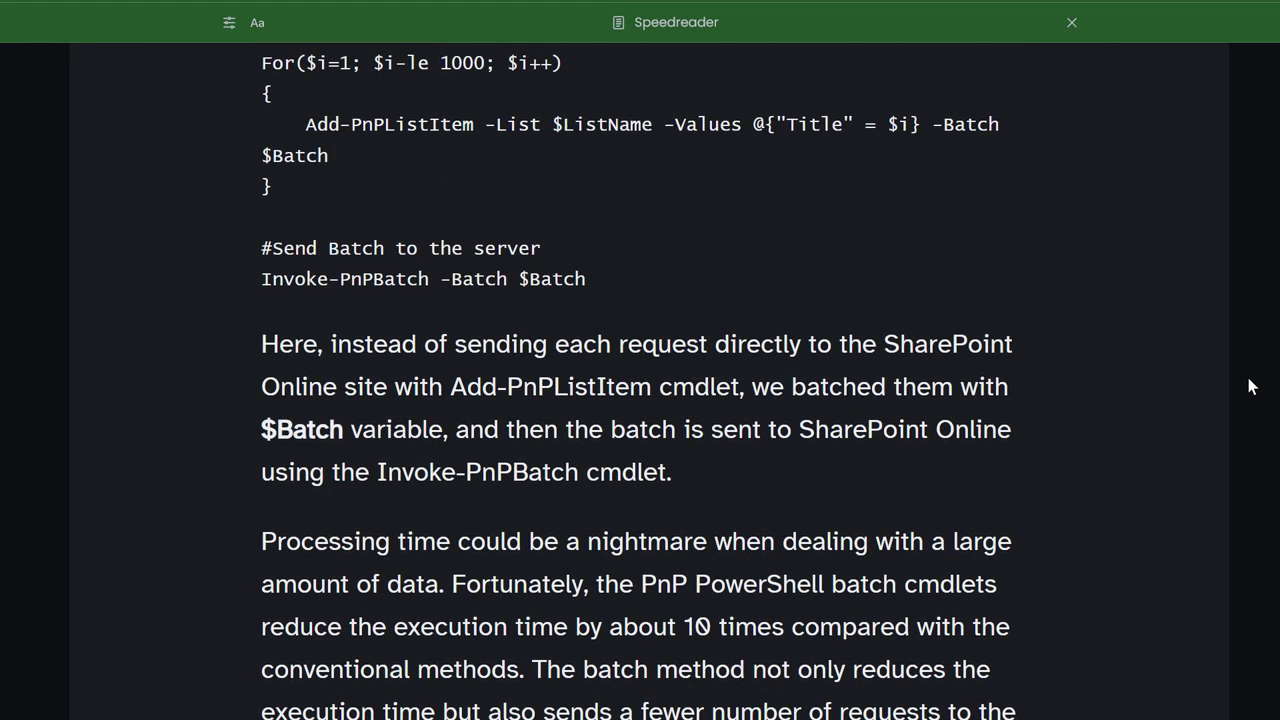
scroll(1250, 386, "down", 9)
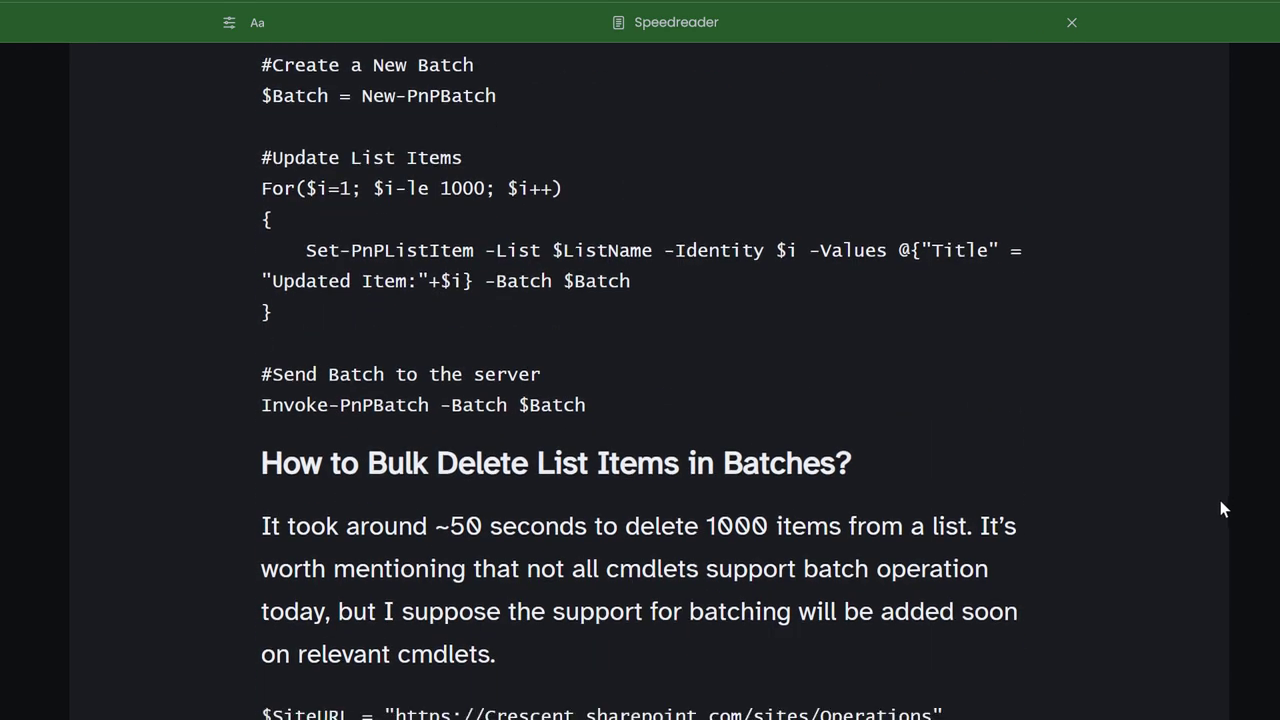
scroll(1220, 510, "down", 9)
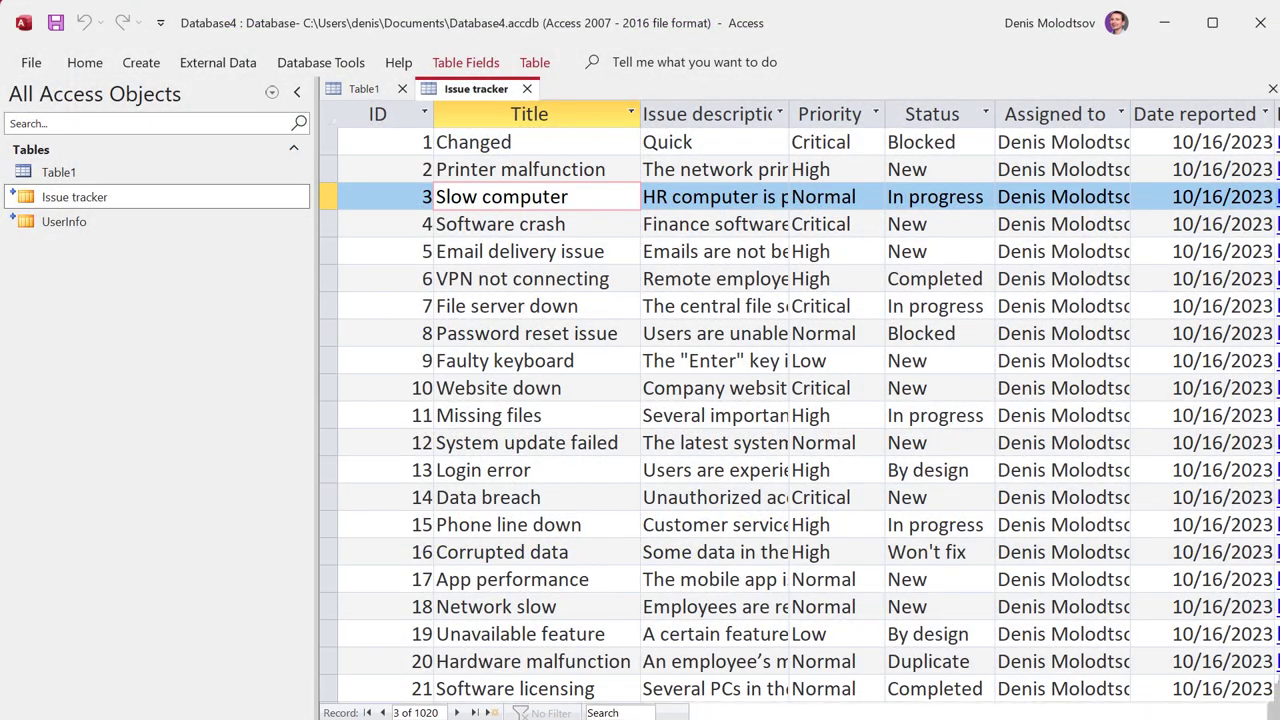
Show External Data's New Data Source menu, browsing From Online Services, From Database and From File.
left_click(523, 228)
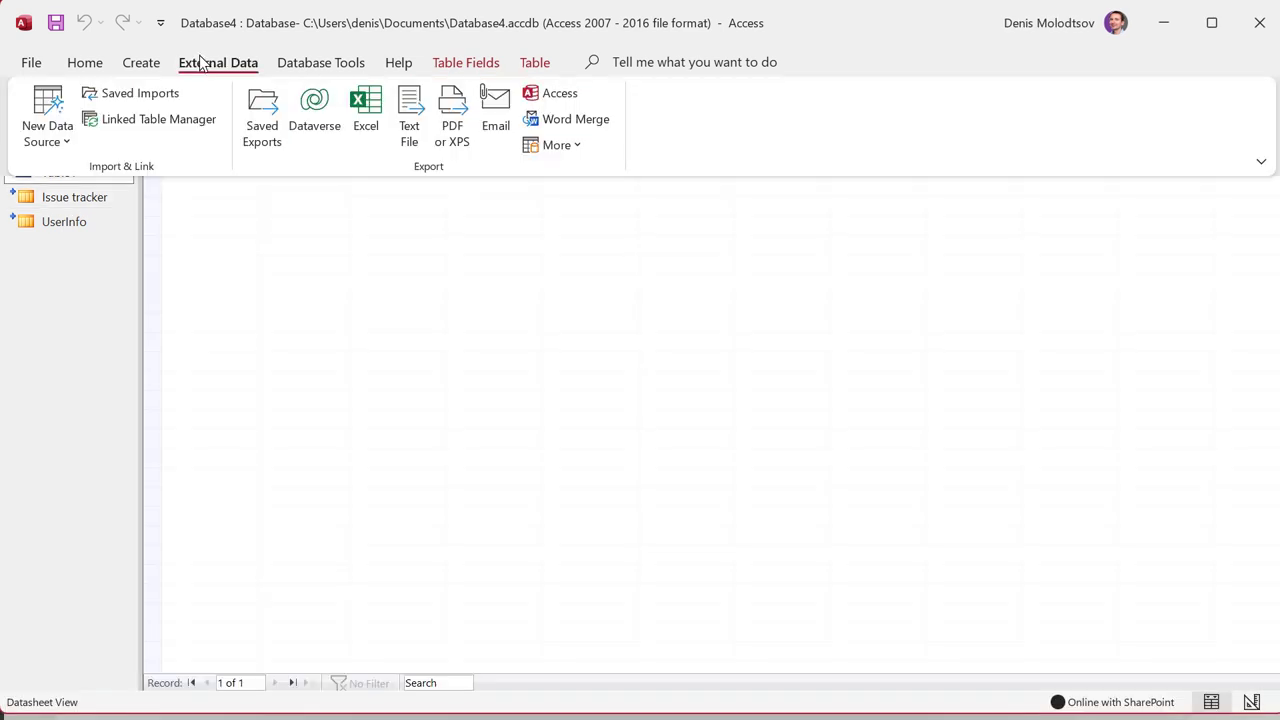
left_click(55, 145)
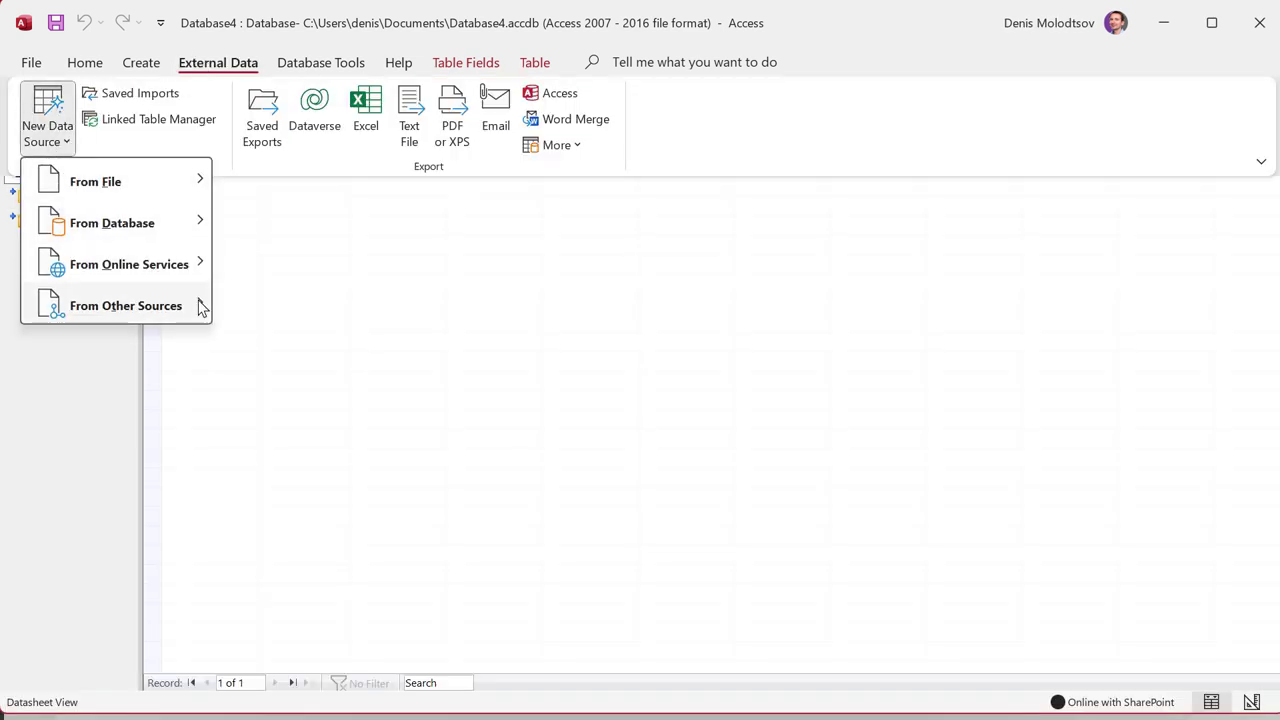
mouse_move(203, 275)
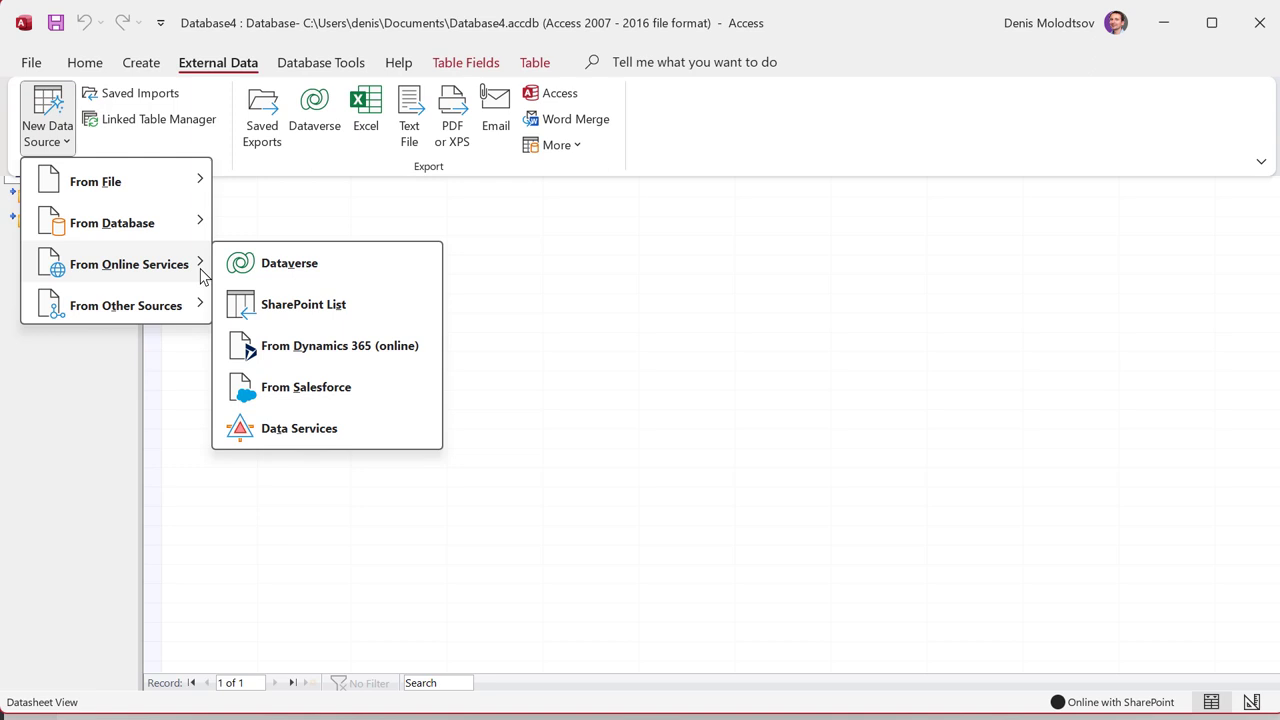
mouse_move(203, 230)
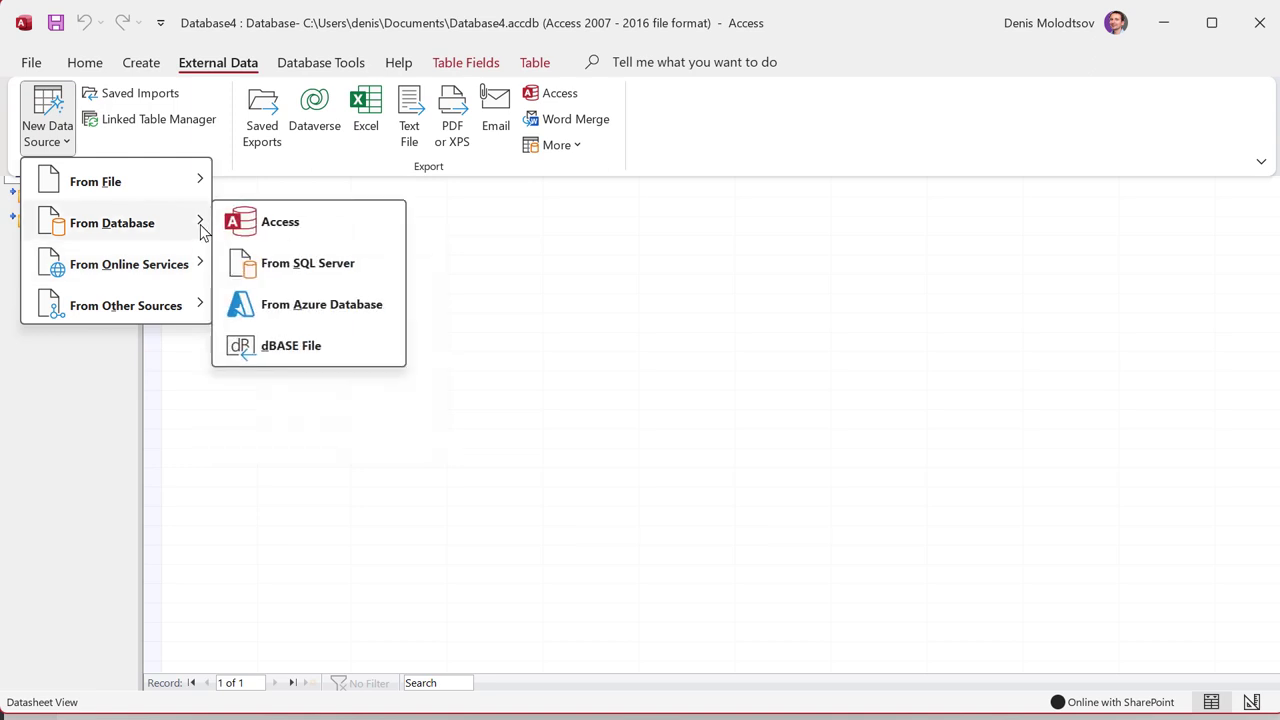
mouse_move(205, 180)
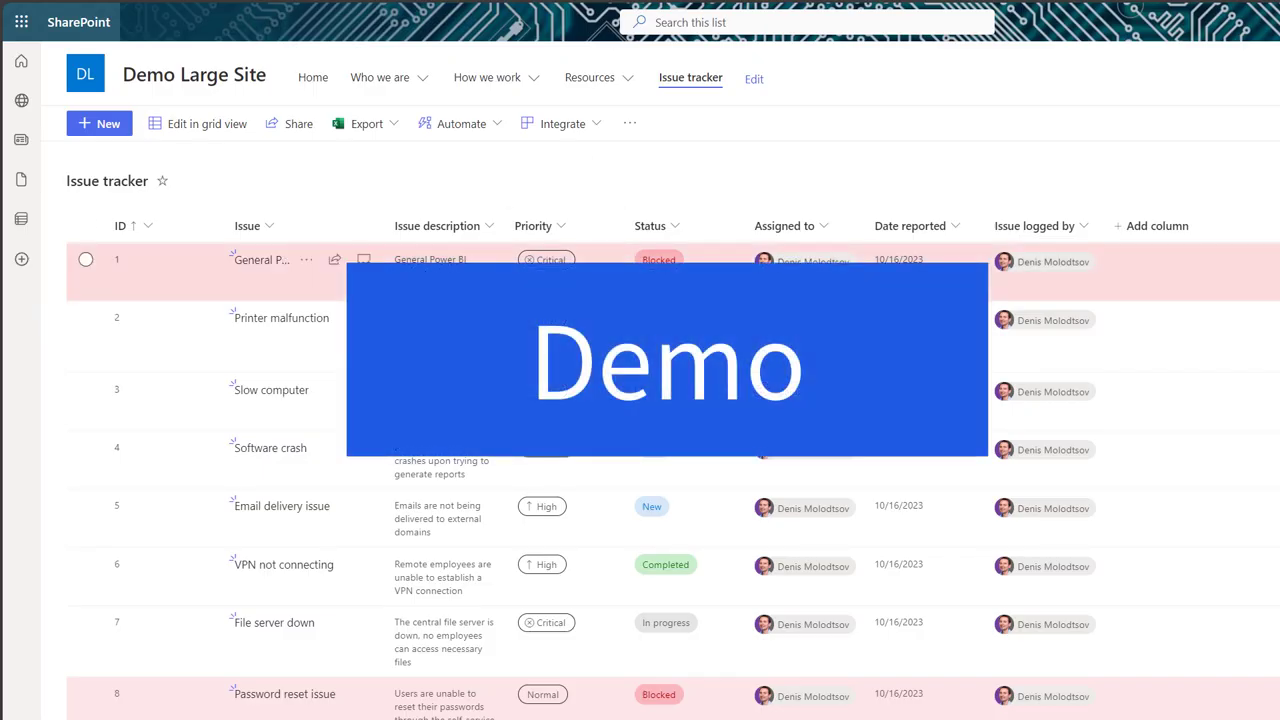
Launch Access and create a blank database named Database4.accdb in Documents.
key("super")
type("access")
left_click(603, 280)
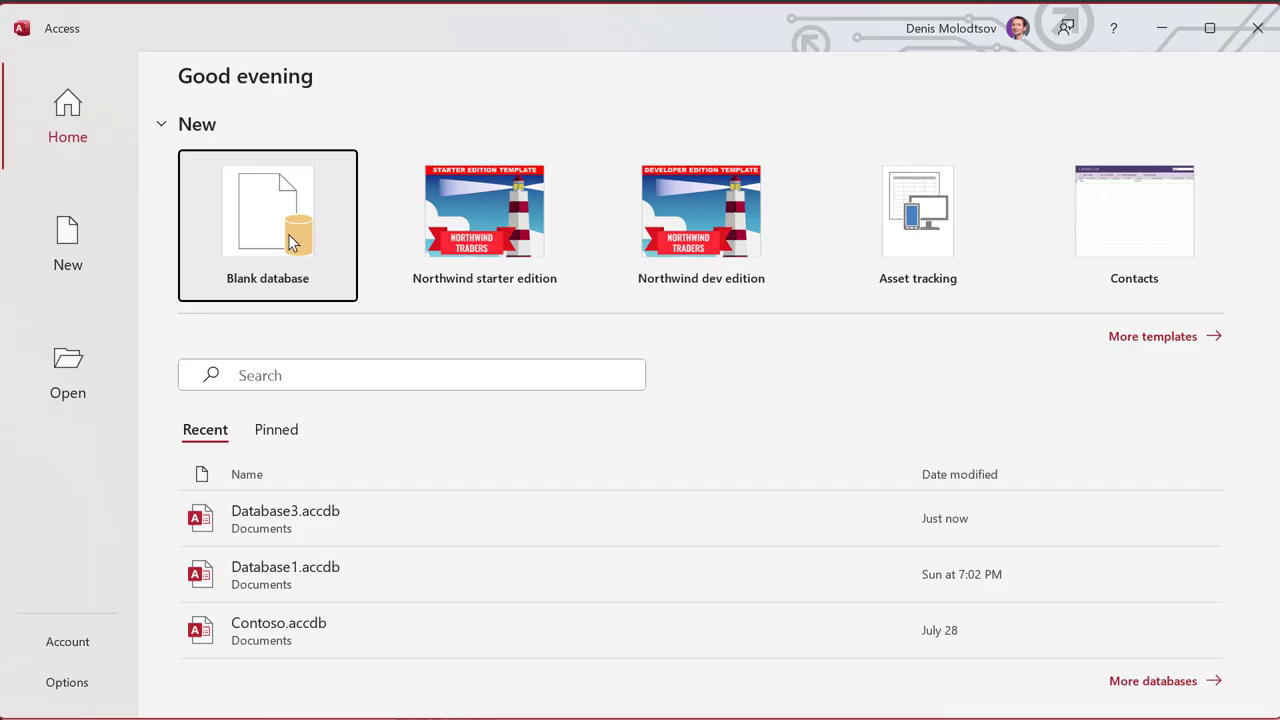
left_click(290, 242)
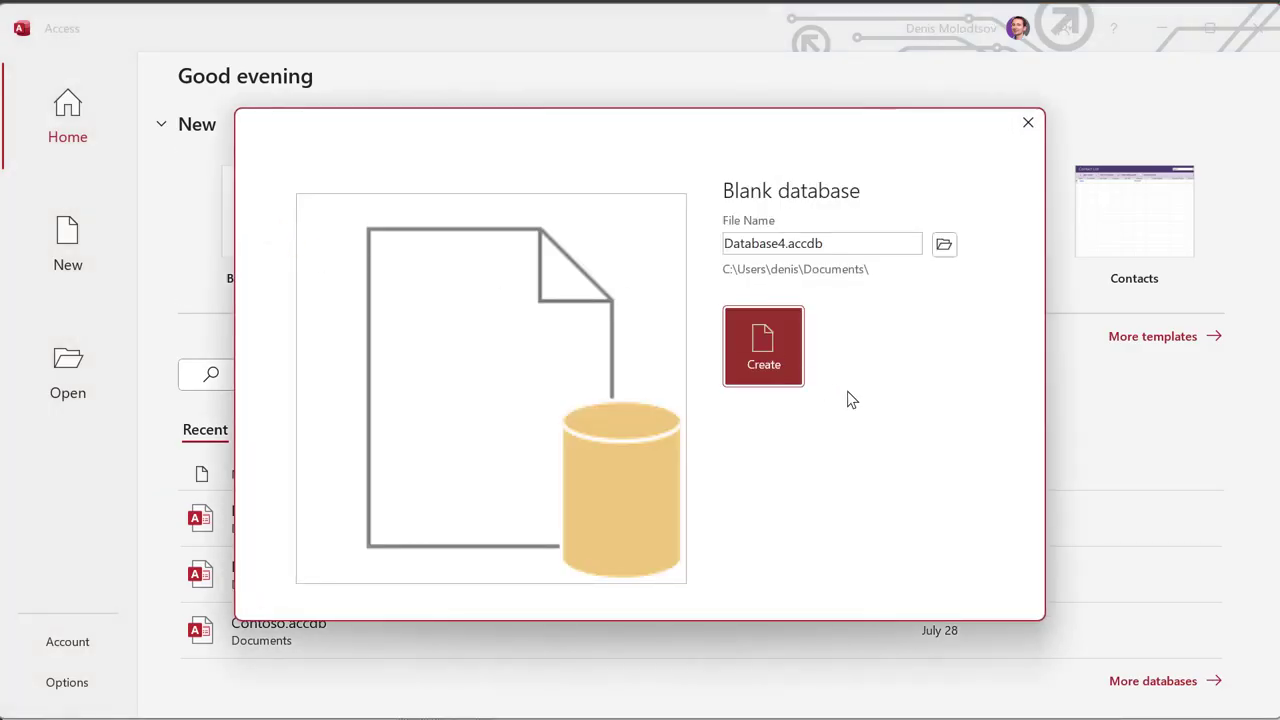
left_click(752, 360)
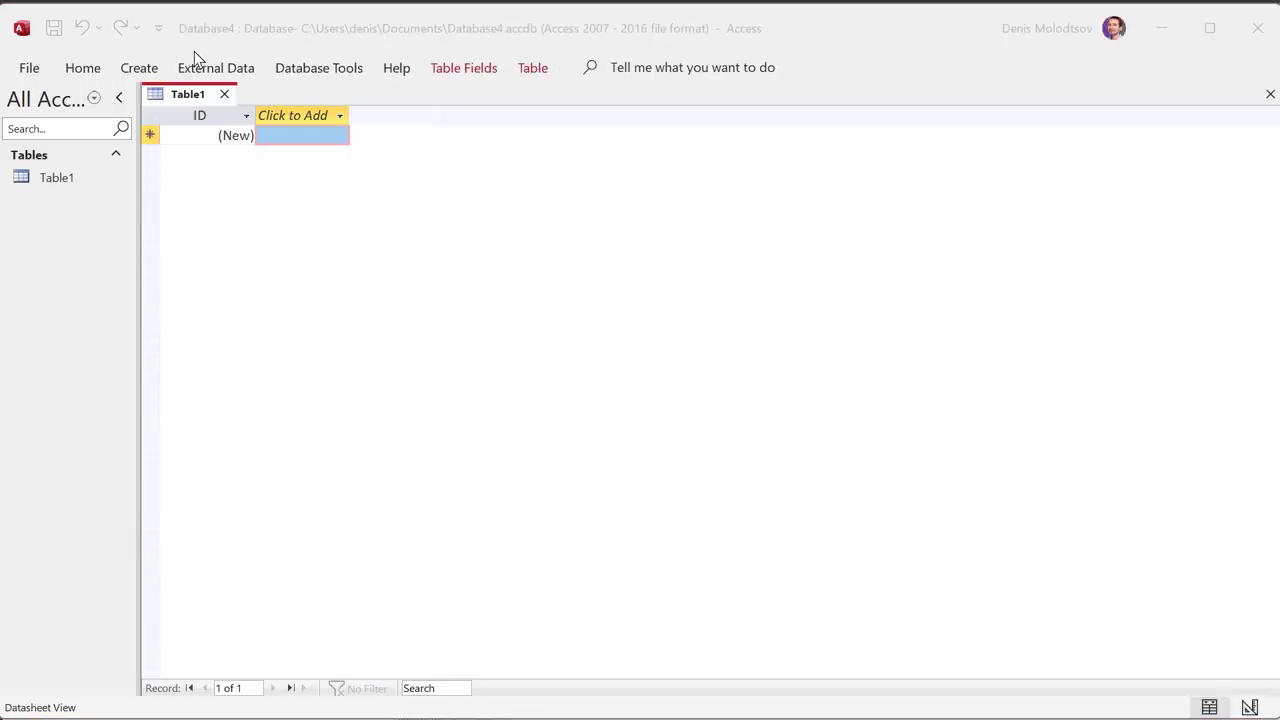
Link the SharePoint Issue tracker list as a linked table via External Data's SharePoint List source.
left_click(194, 72)
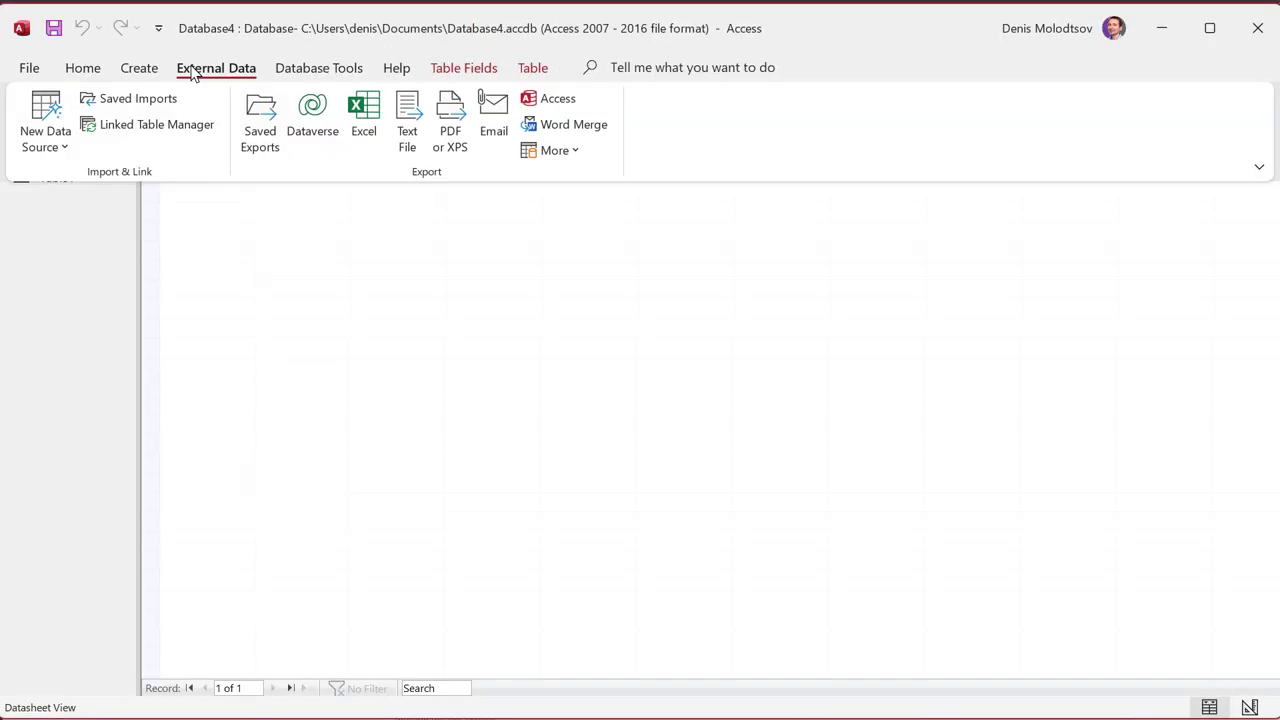
left_click(57, 148)
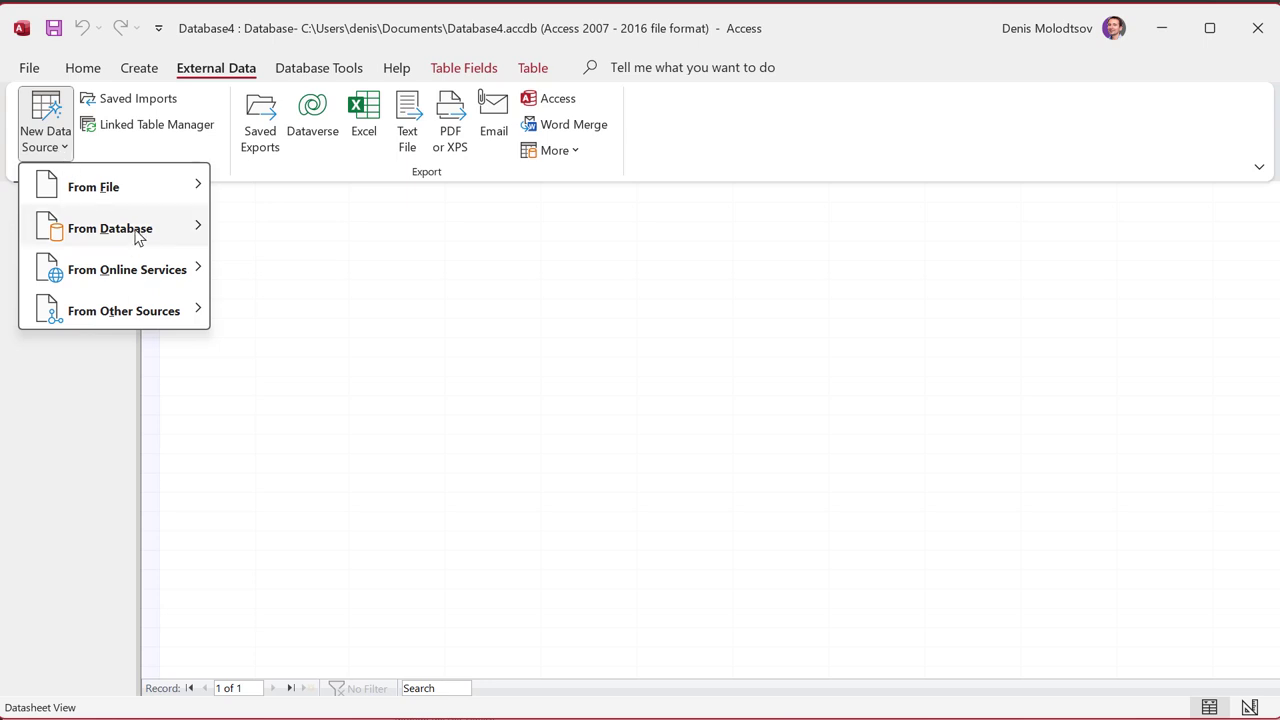
mouse_move(186, 280)
left_click(280, 312)
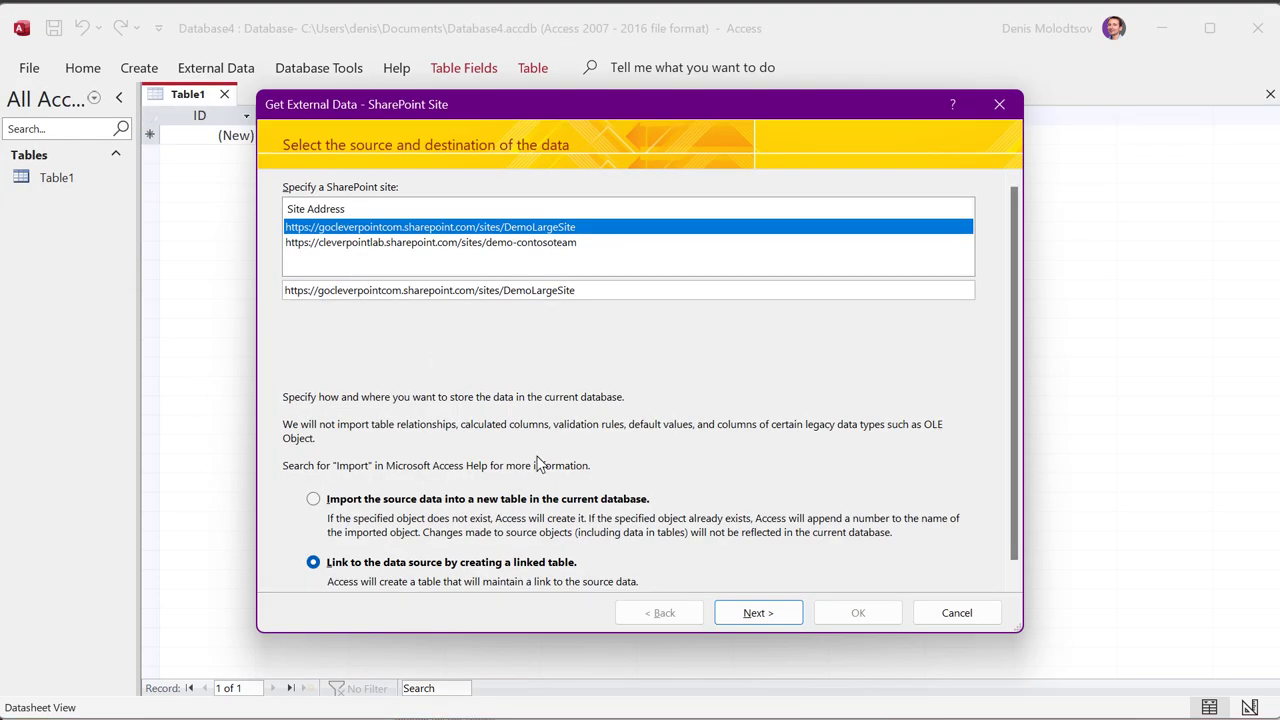
left_click(510, 563)
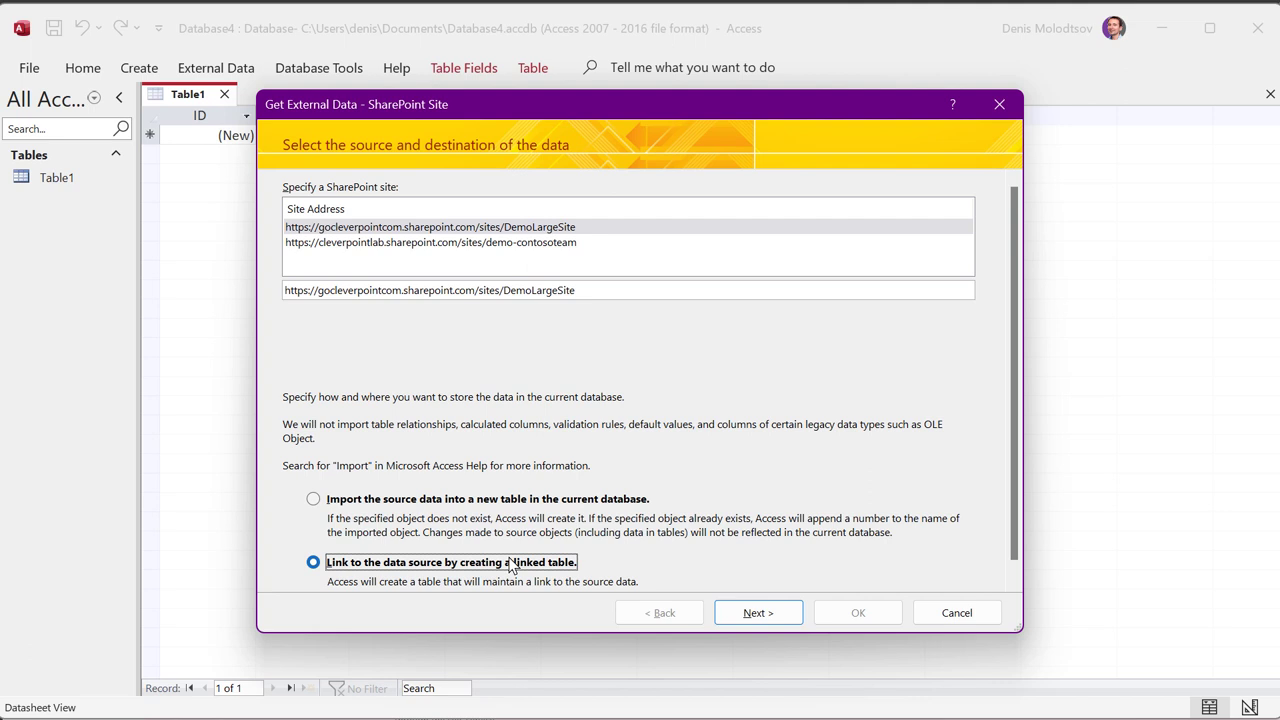
left_click(745, 613)
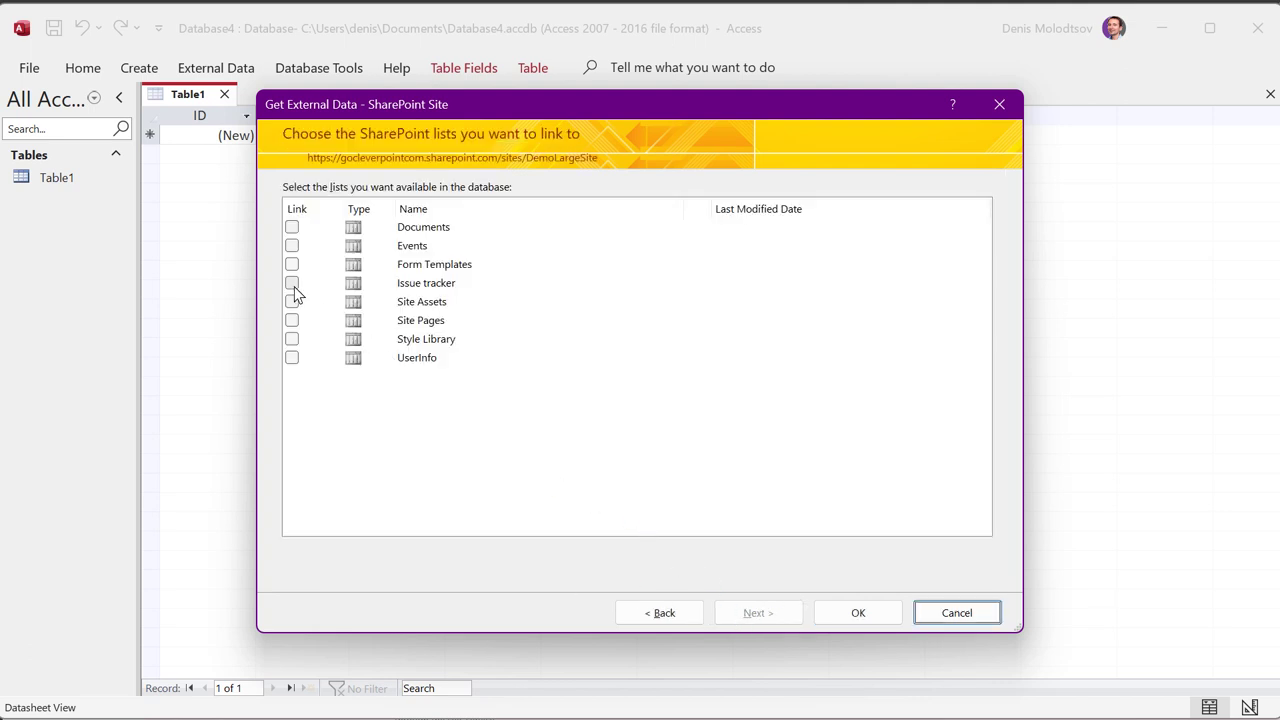
left_click(292, 284)
left_click(852, 618)
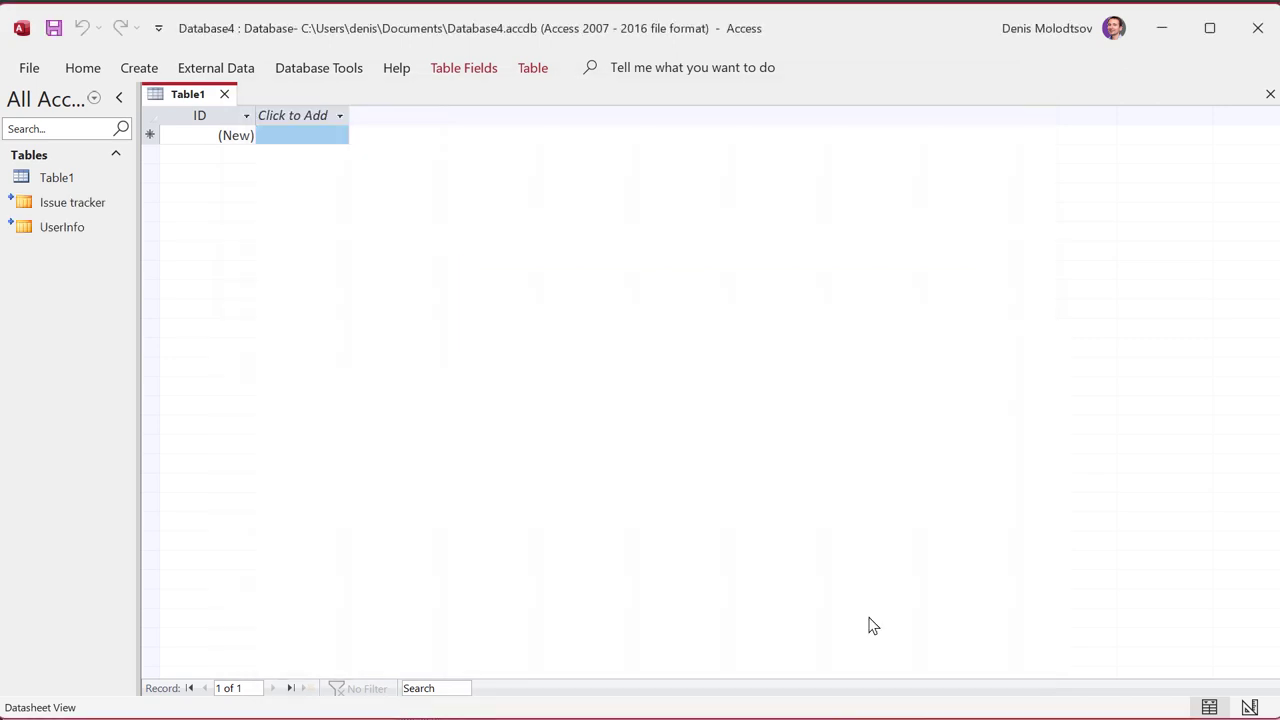
Open the Issue tracker table, widen its Title column and retitle the first issue 'Updated'.
double_click(75, 203)
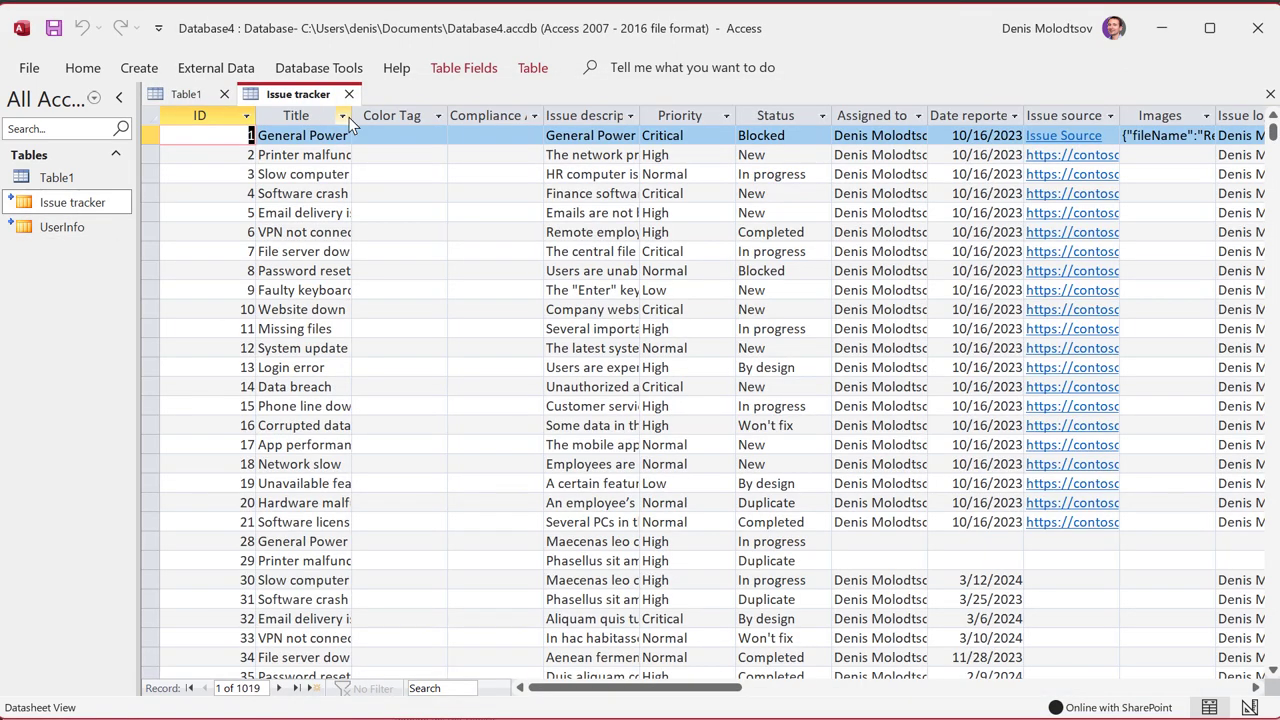
left_click_drag(351, 118, 421, 119)
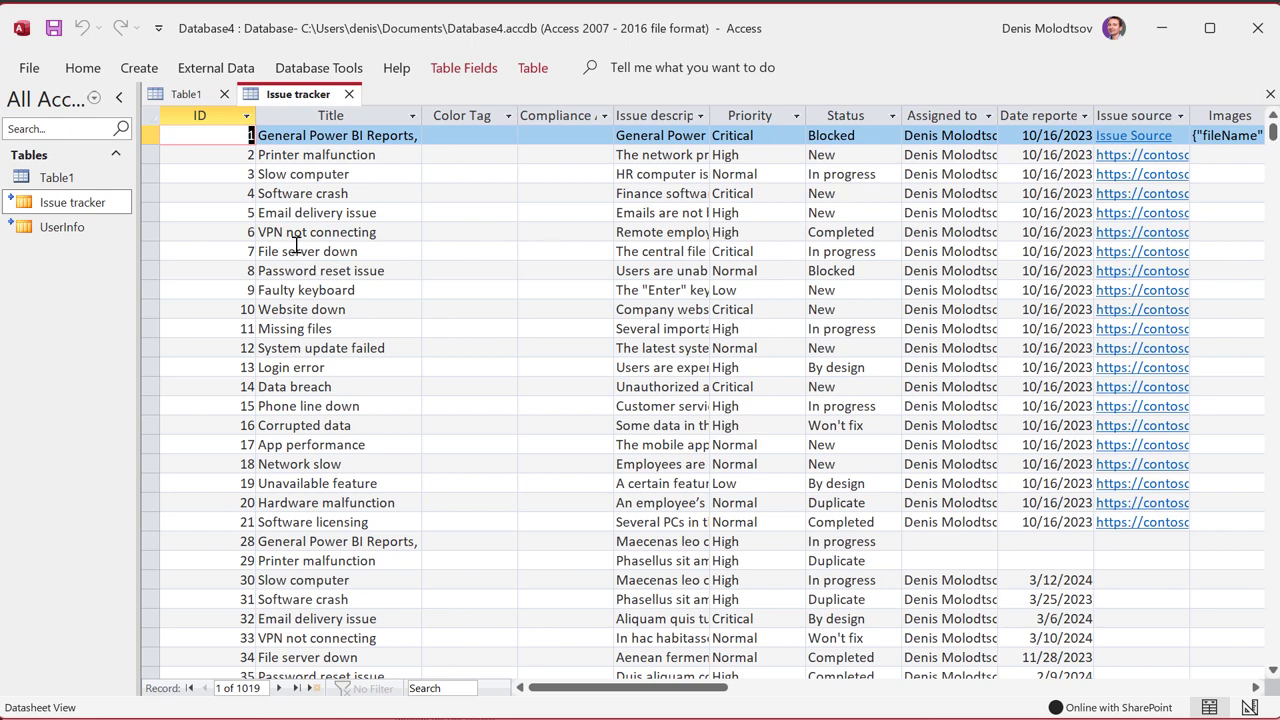
triple_click(350, 135)
type("Updated")
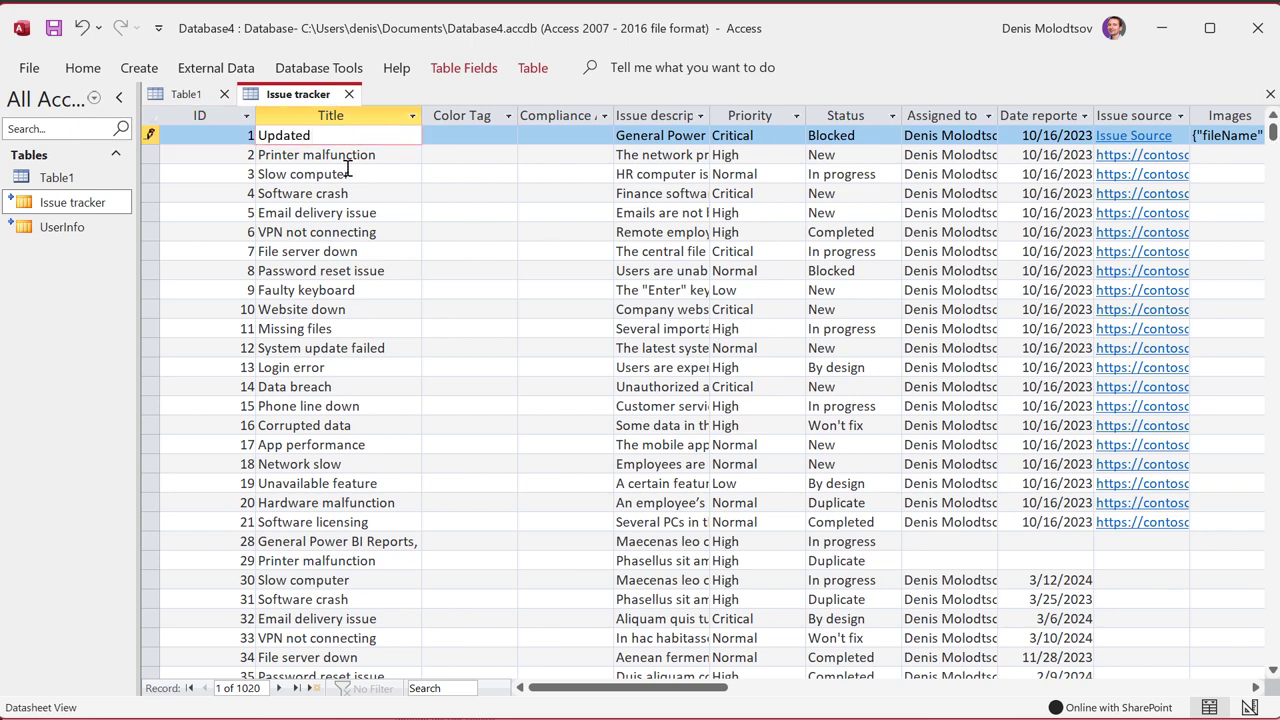
left_click(348, 174)
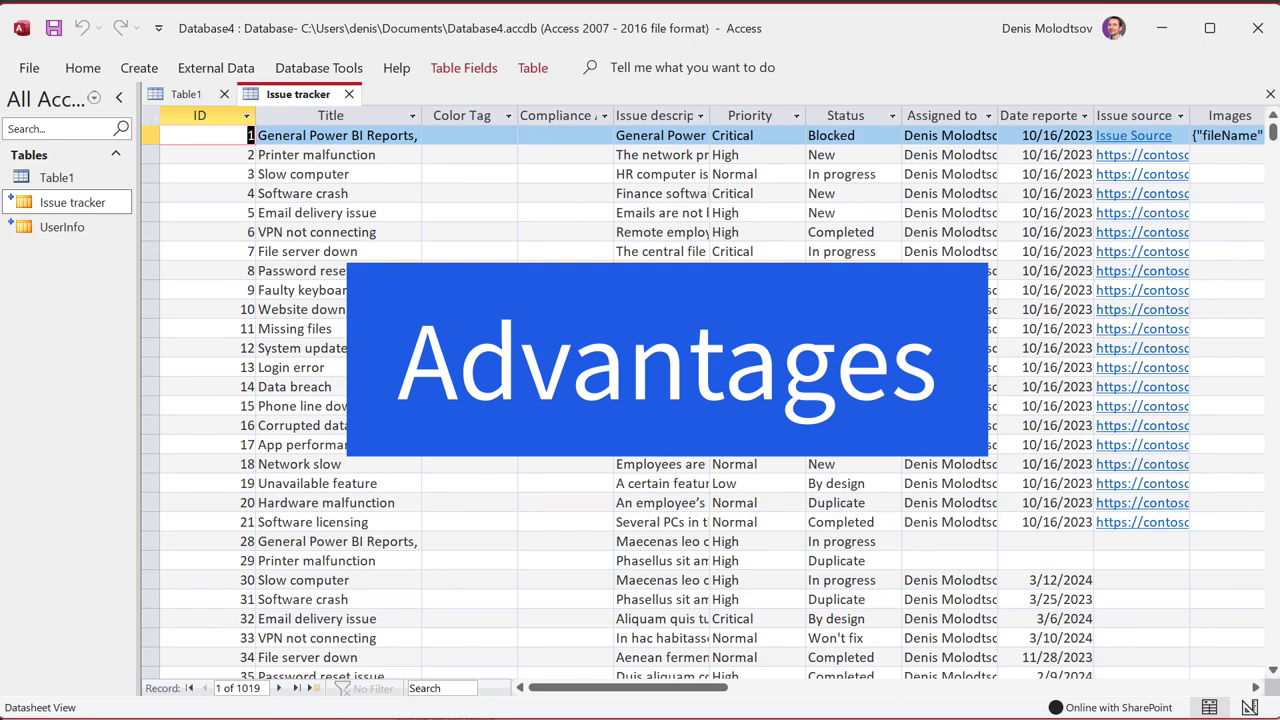
scroll(1104, 320, "down", 5)
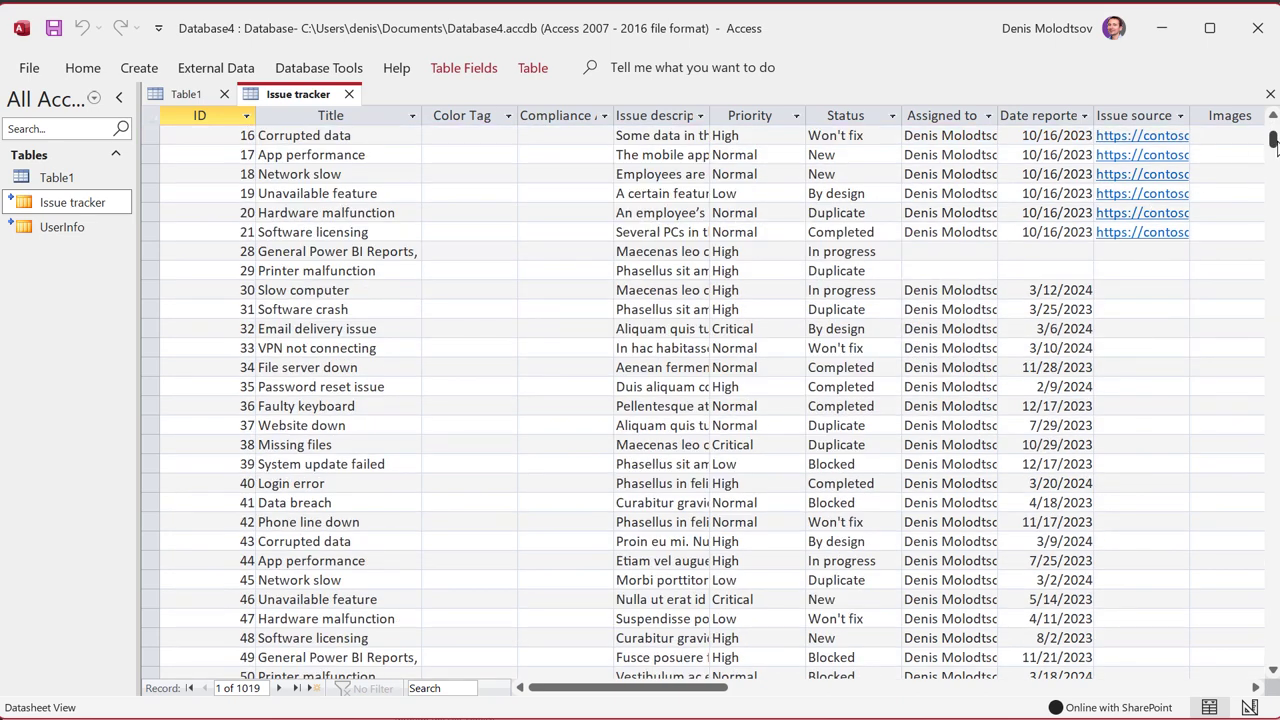
left_click_drag(1275, 145, 1274, 650)
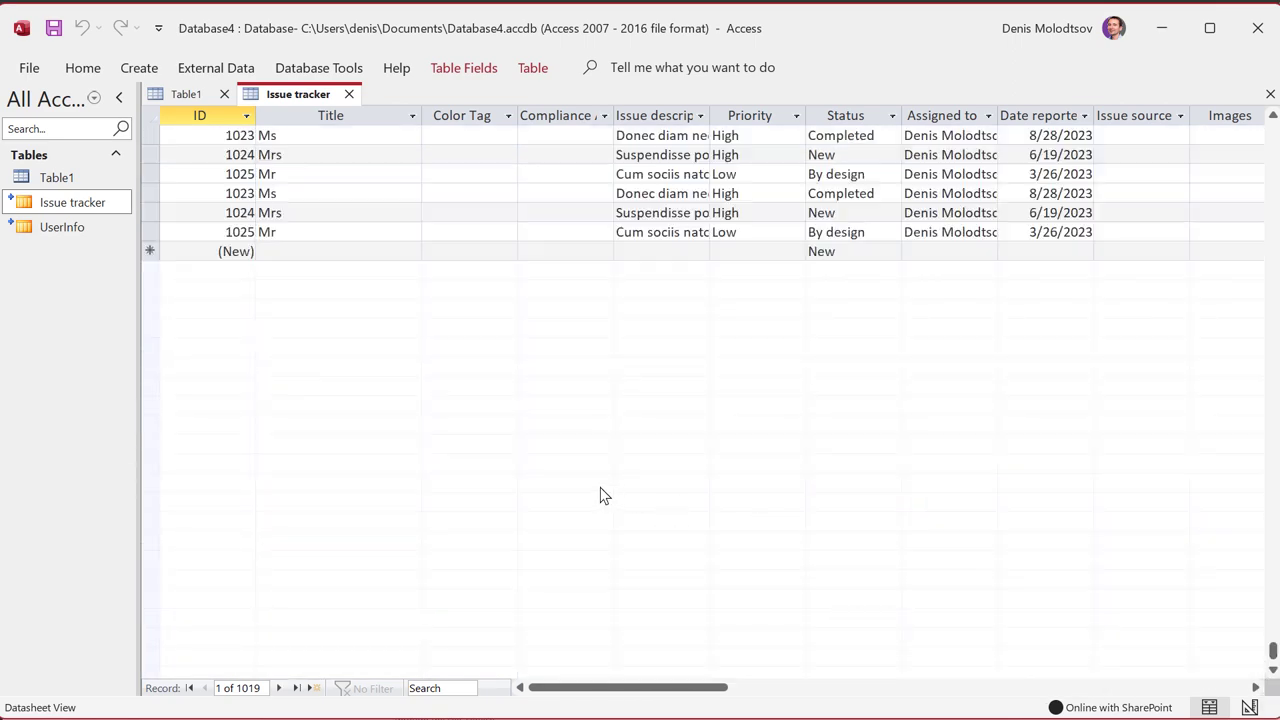
Add a new record titled 'test' with description 'test 2' and Critical priority.
left_click(317, 368)
type("tes")
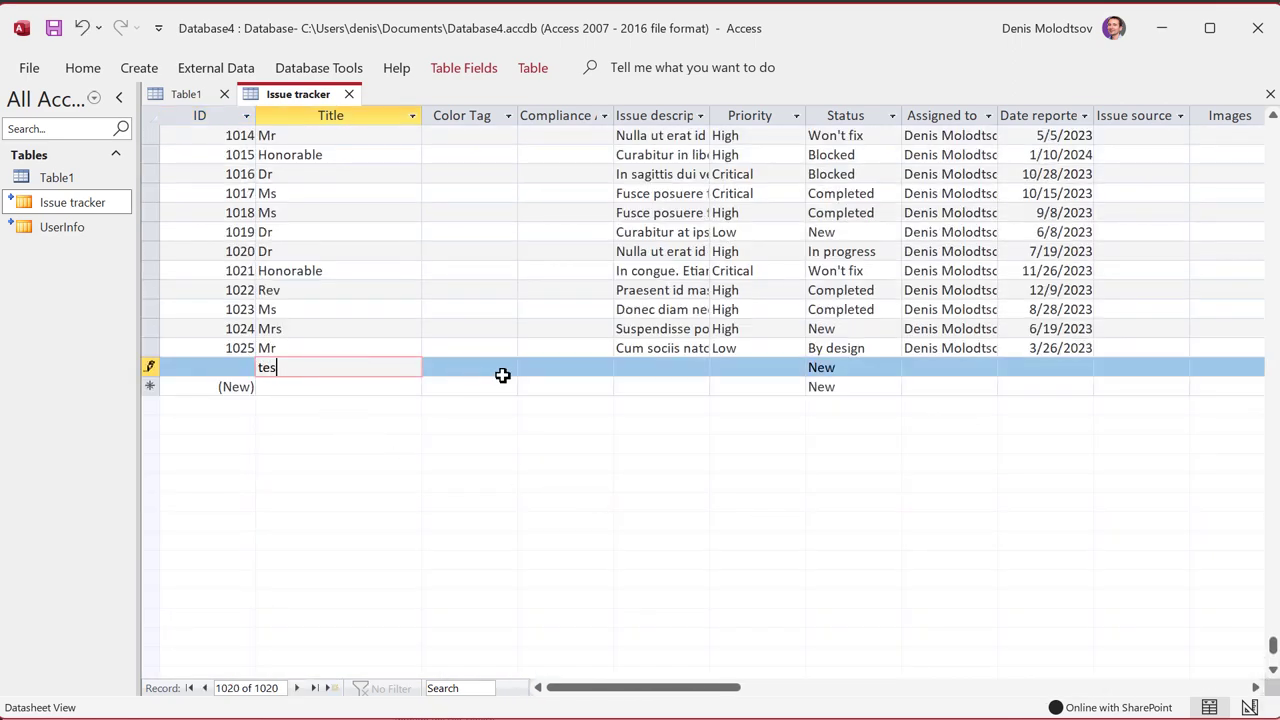
type("t")
left_click(652, 368)
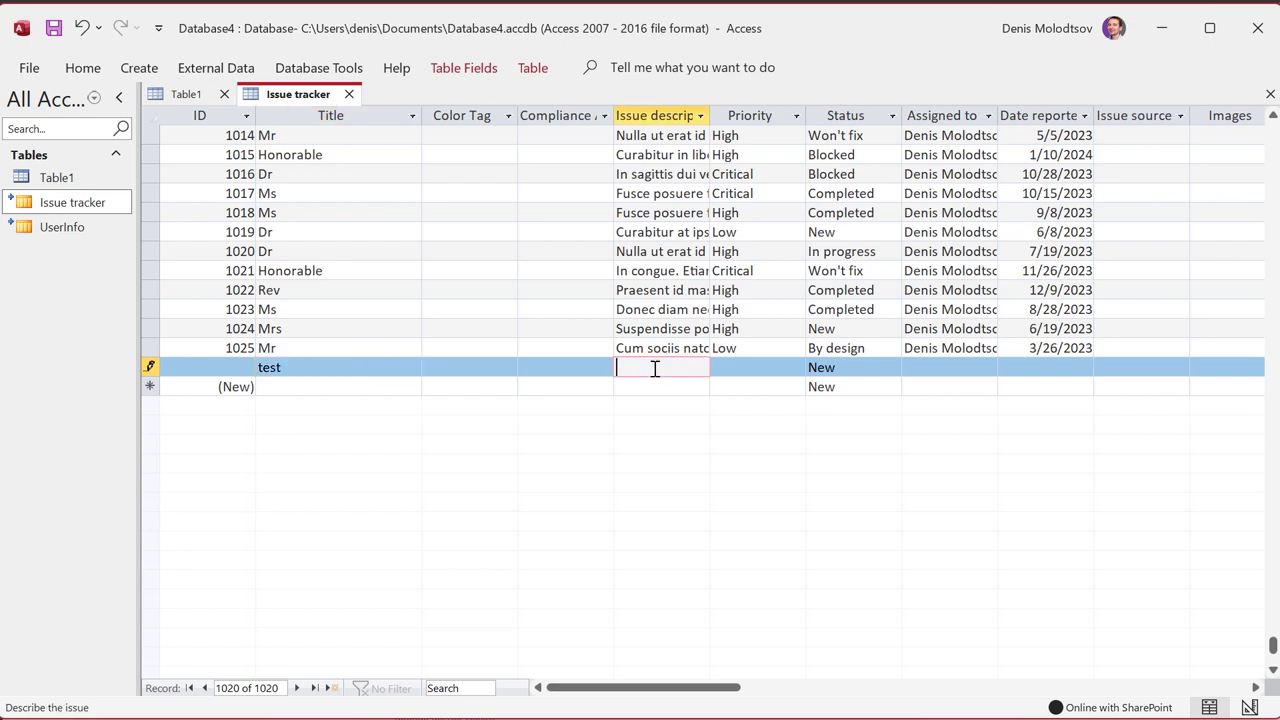
type("test 2")
left_click(755, 368)
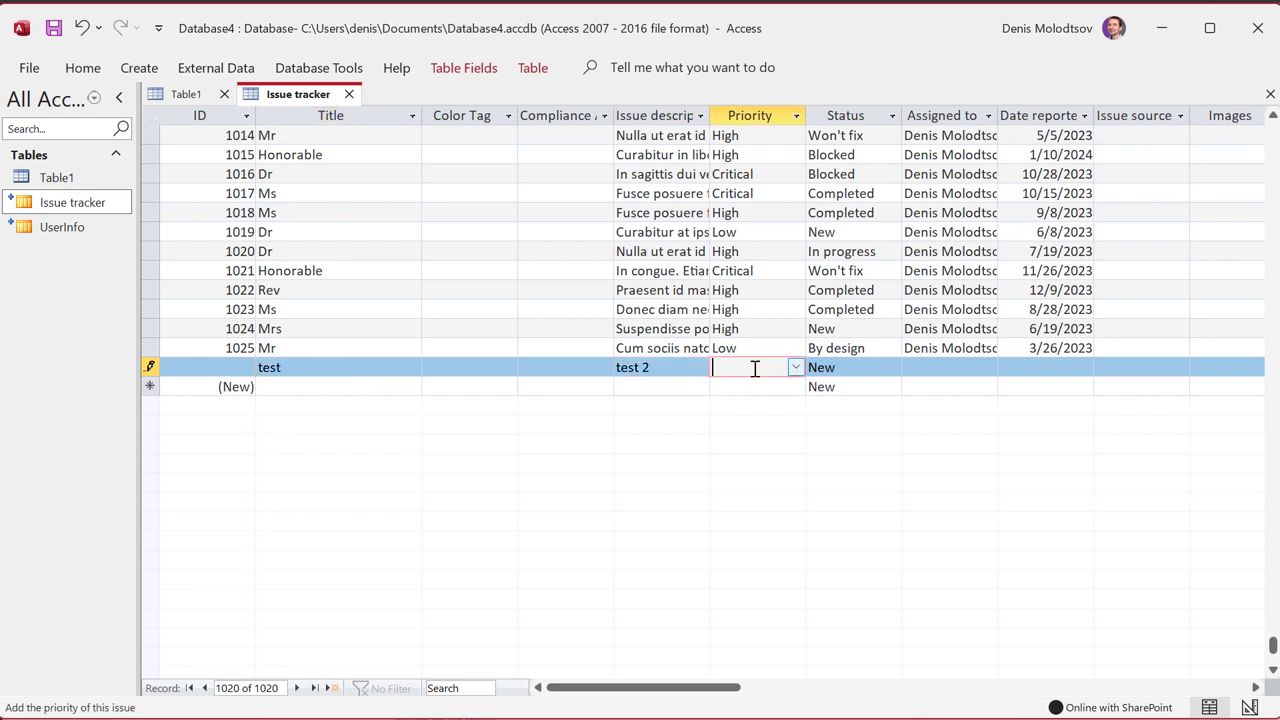
left_click(795, 368)
left_click(785, 383)
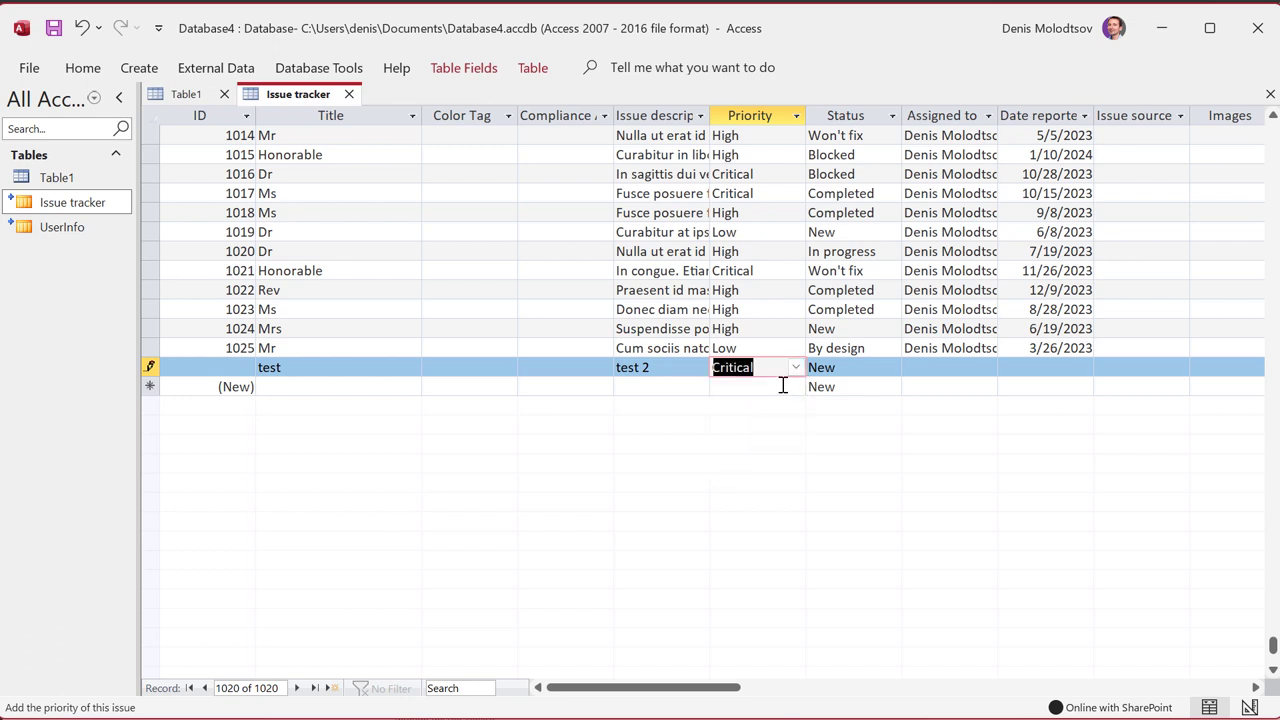
Give the new record Duplicate status, an assignee, and reported date 10/16/2023.
left_click(877, 367)
left_click(891, 367)
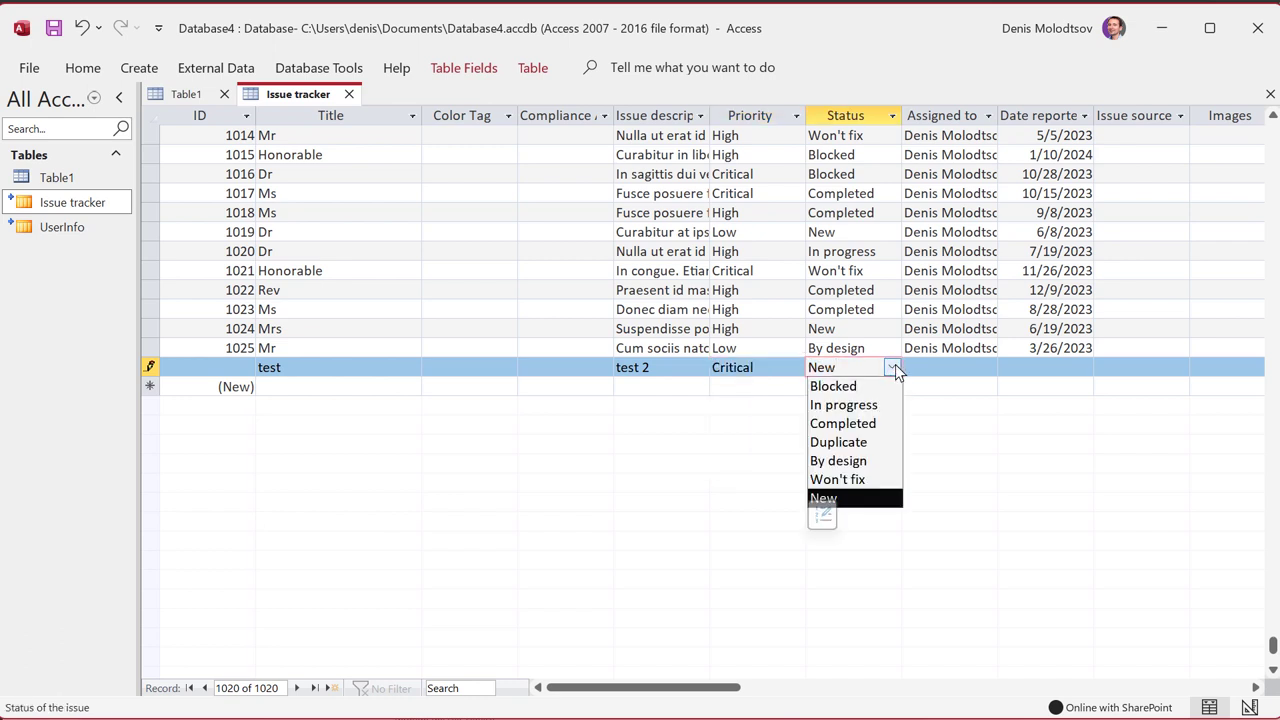
left_click(876, 444)
left_click(966, 366)
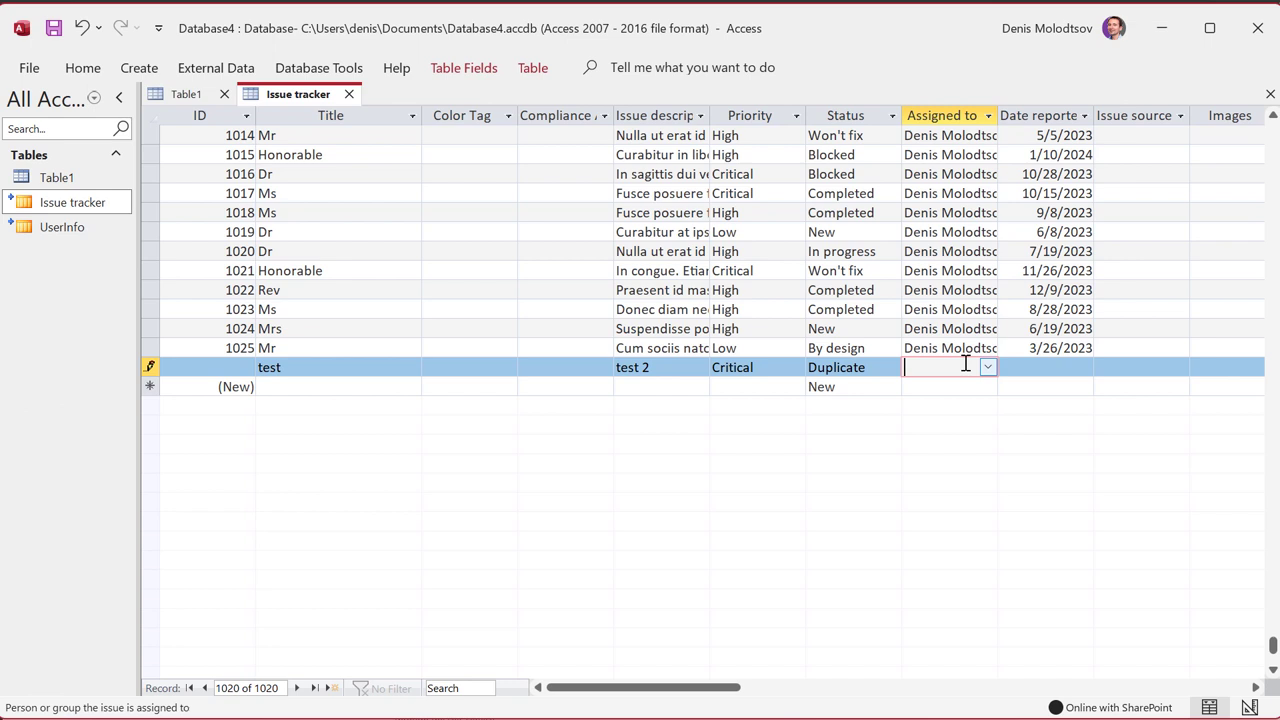
type("Denis Molod")
key("Tab")
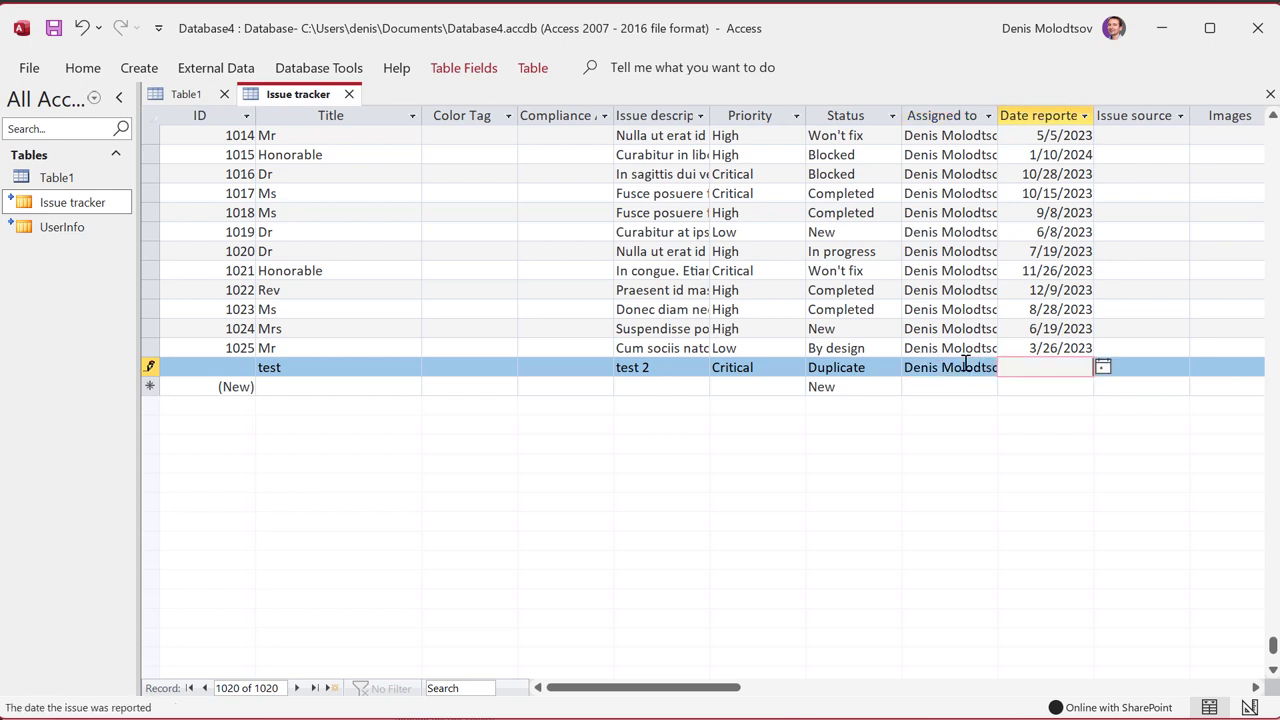
left_click(1102, 367)
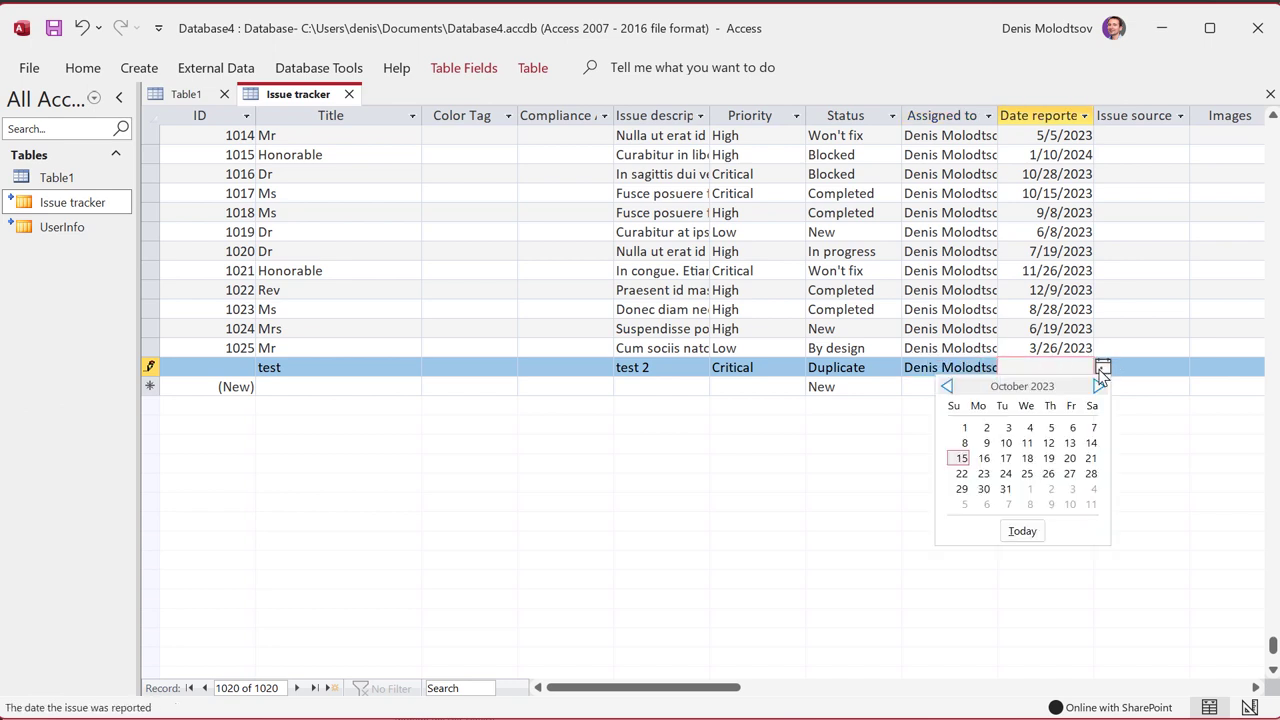
left_click(984, 458)
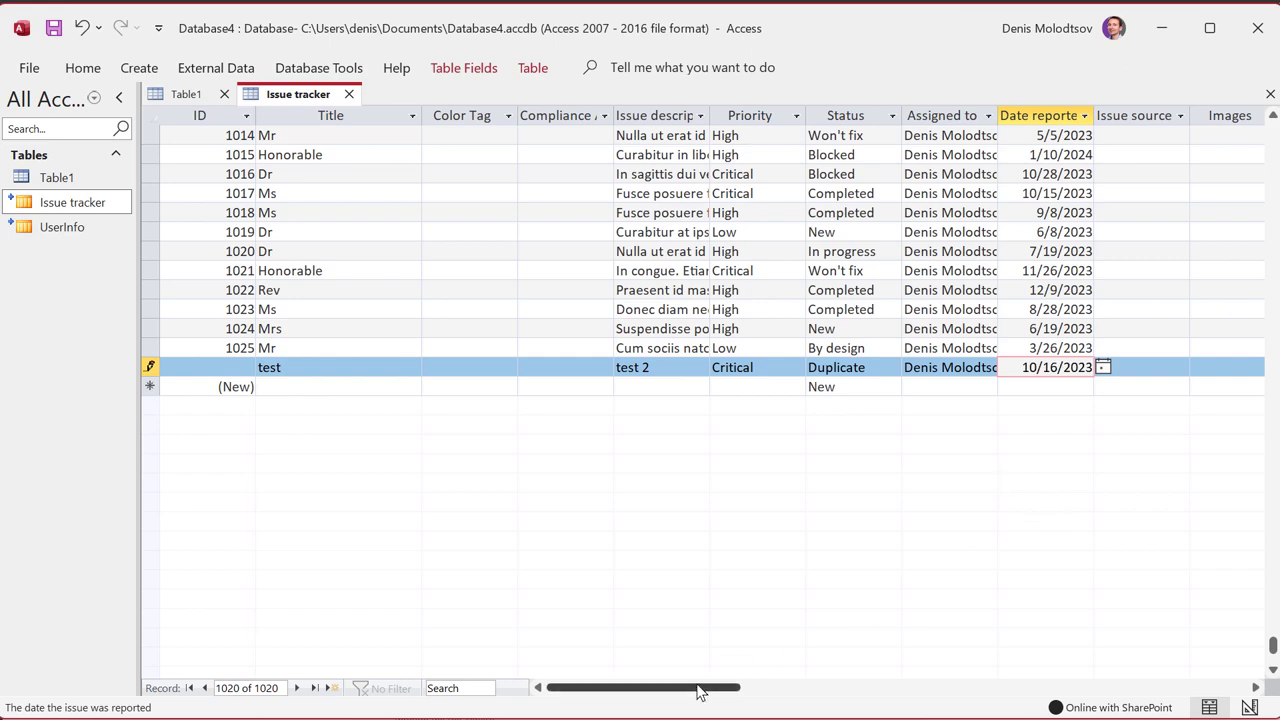
left_click_drag(700, 690, 737, 697)
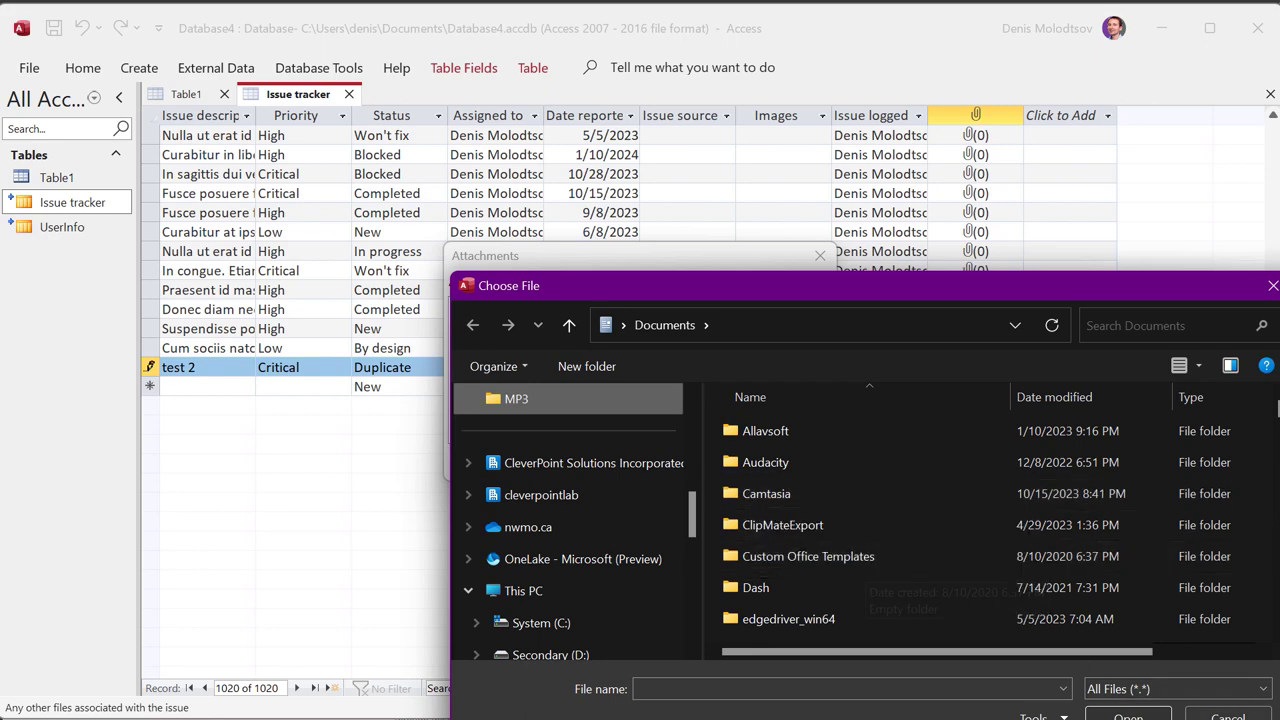
Dismiss the file chooser and Attachments, then refresh the Issue tracker link so the first issue reads Changed.
left_click(1228, 716)
left_click(820, 255)
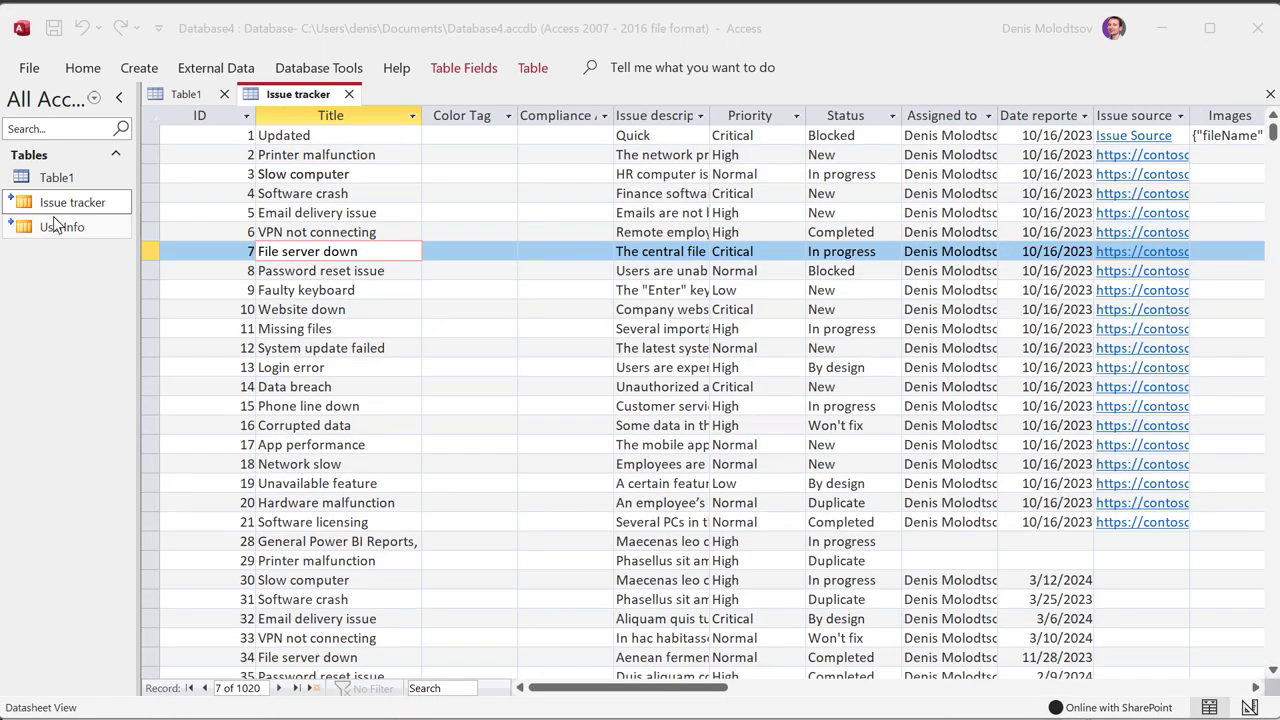
right_click(70, 203)
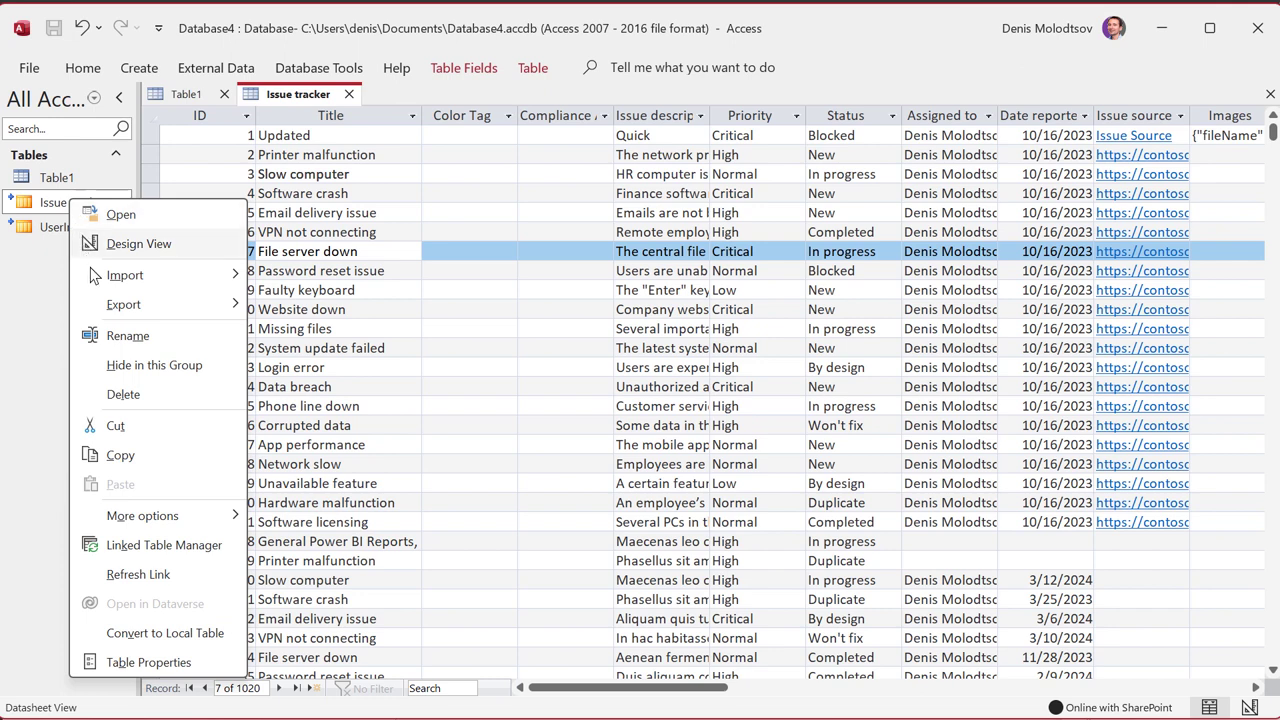
left_click(156, 576)
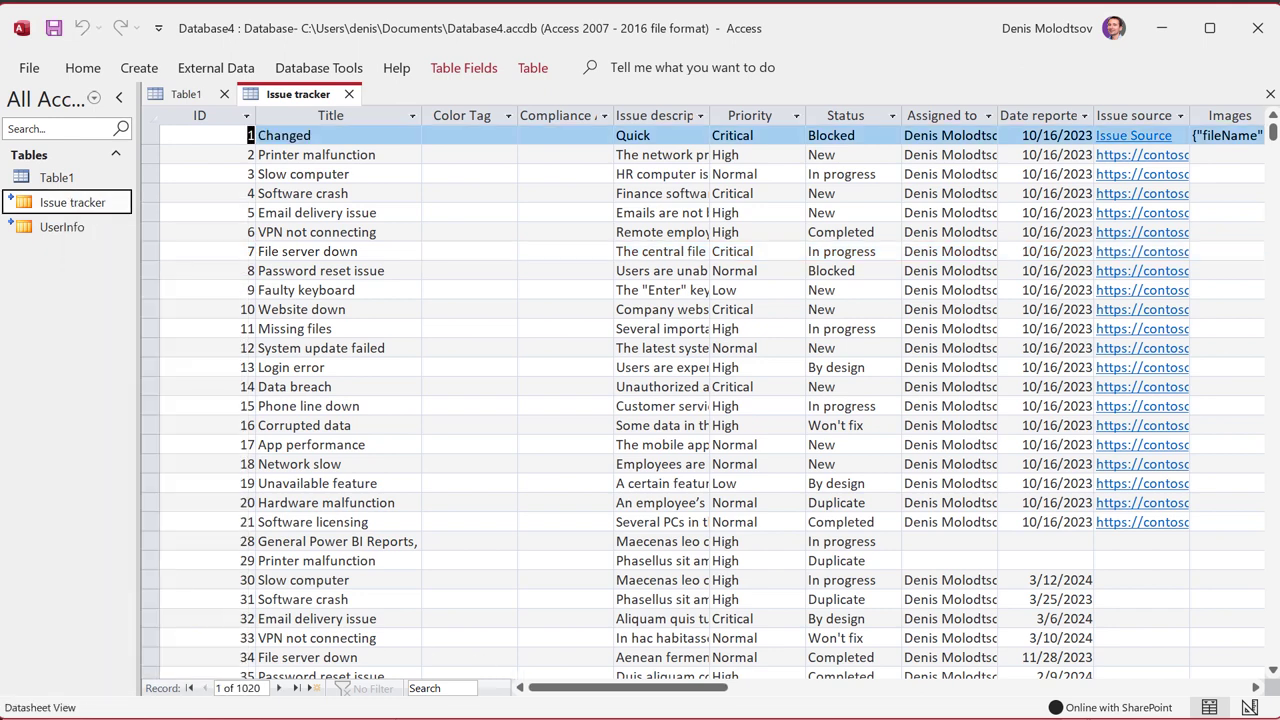
Enter title 'test' and description 'test 2' in the new Issue tracker row.
left_click(329, 688)
type("test")
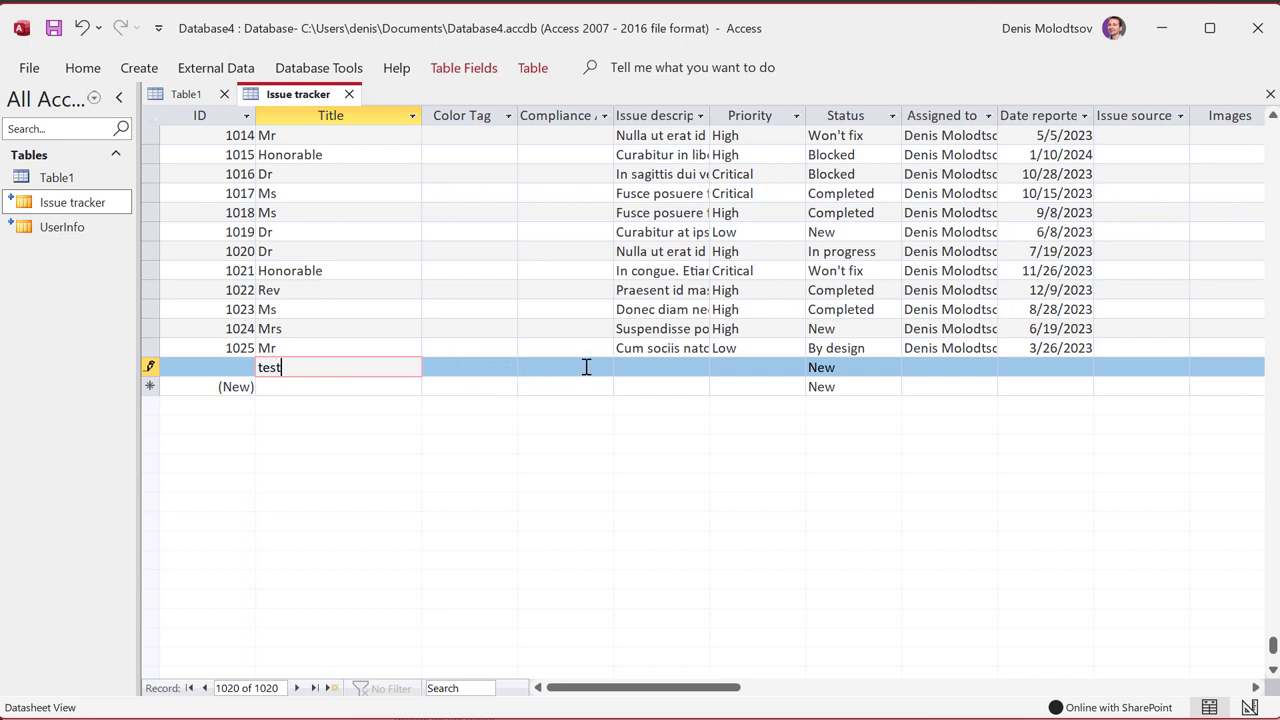
left_click(652, 369)
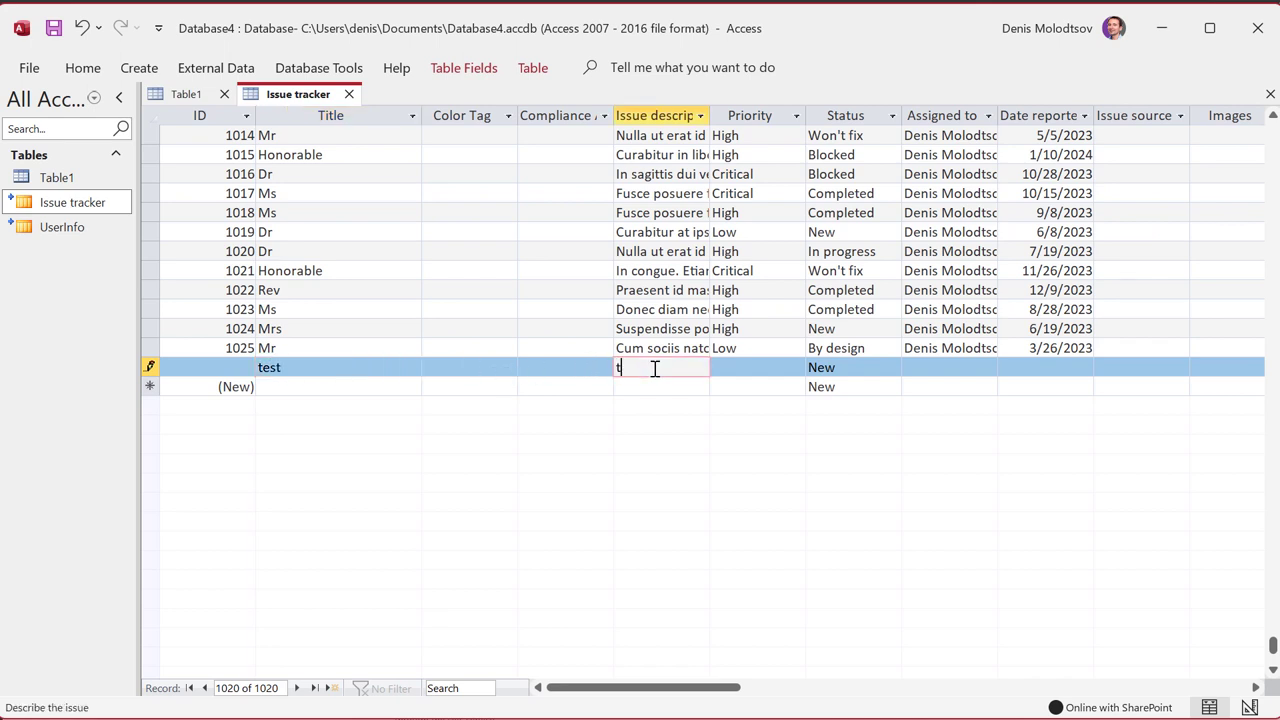
type("test 2")
Give the new issue Critical priority and Duplicate status, and fill in the assignee's name.
left_click(754, 369)
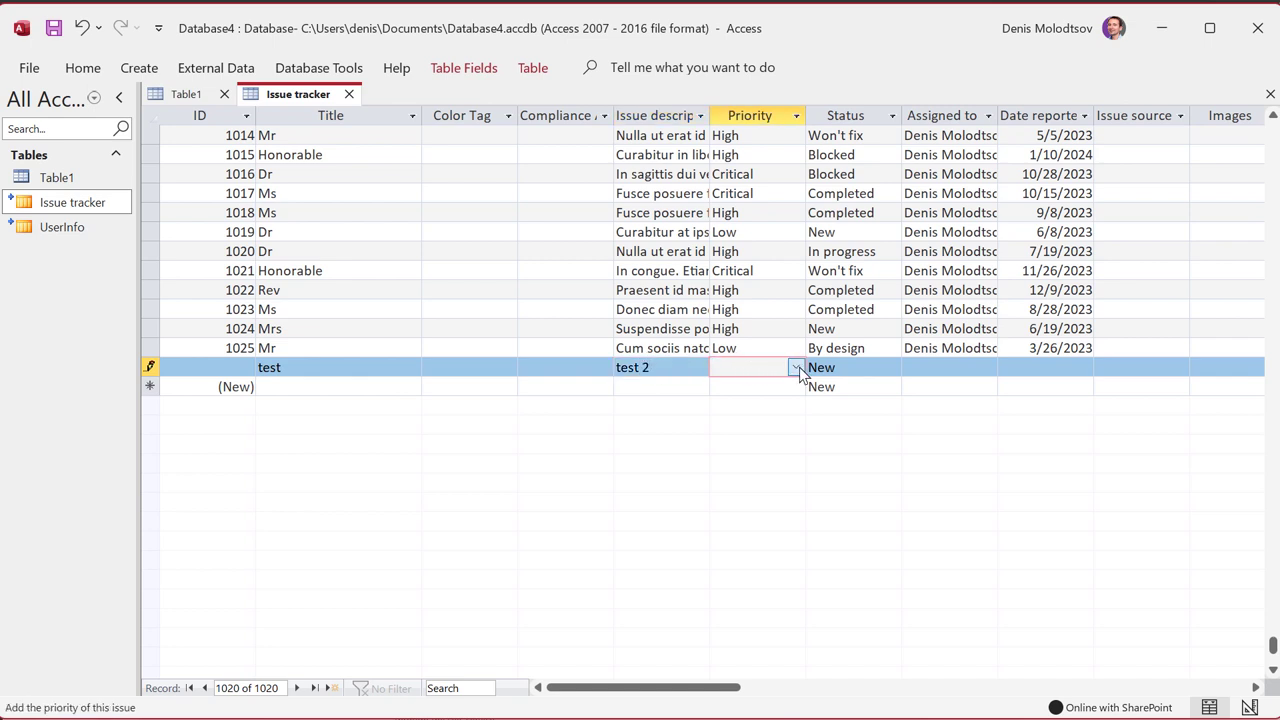
left_click(796, 369)
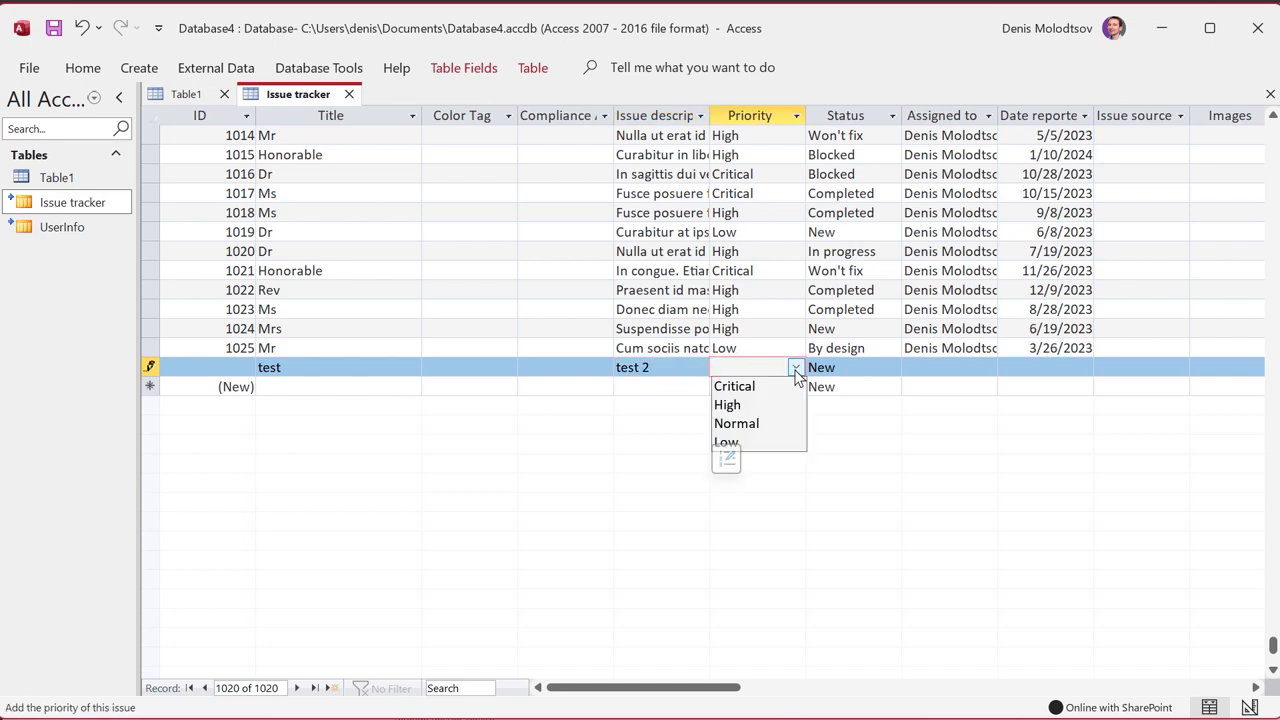
left_click(882, 367)
left_click(891, 367)
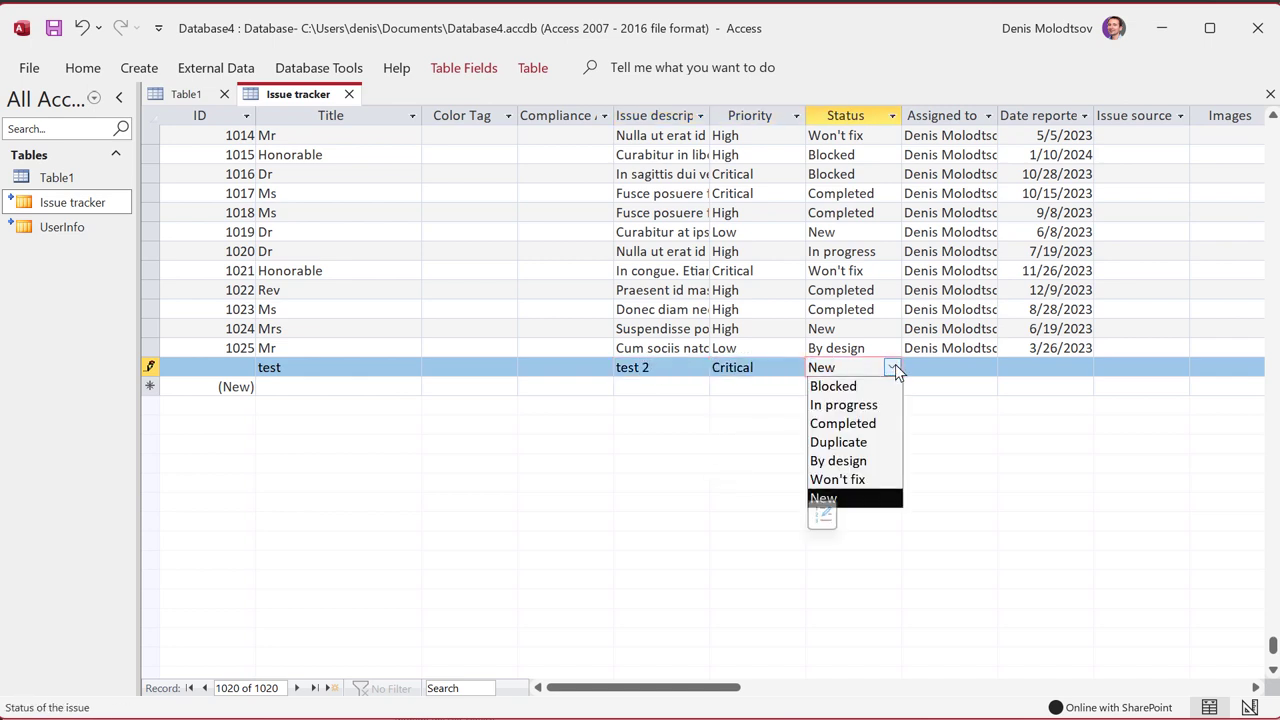
left_click(876, 442)
left_click(966, 367)
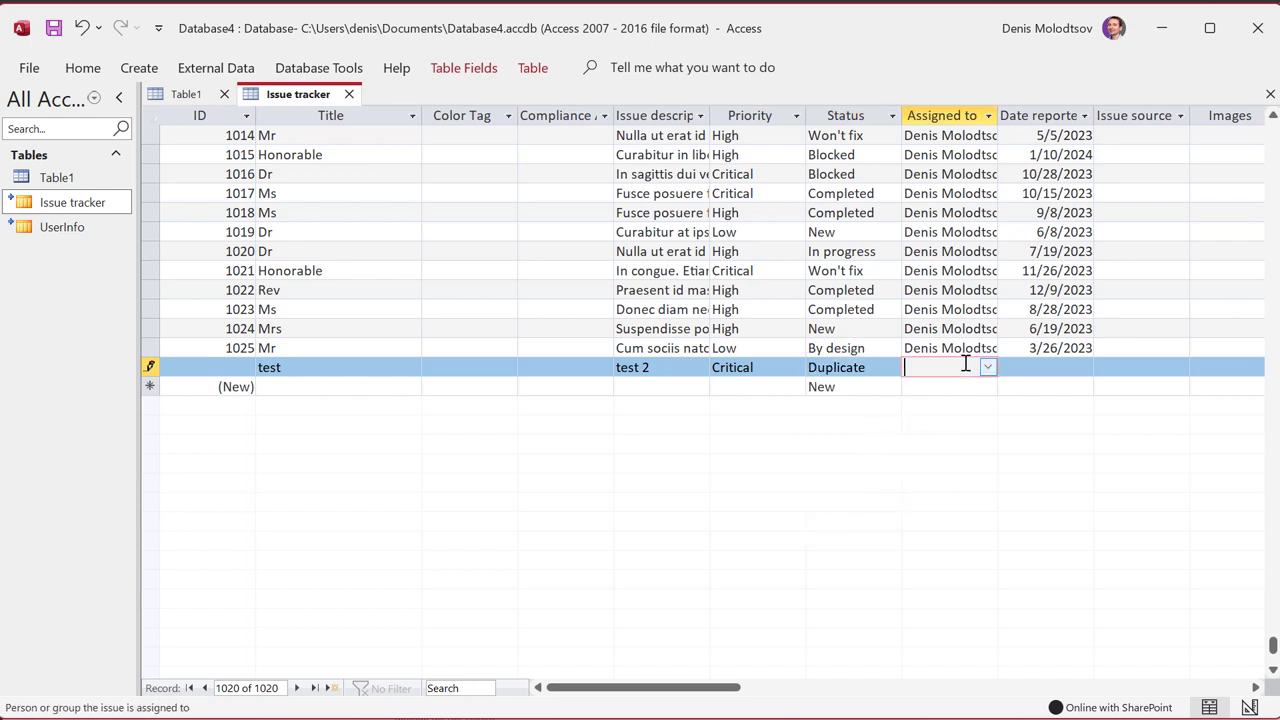
type("Denis Molod")
key("Tab")
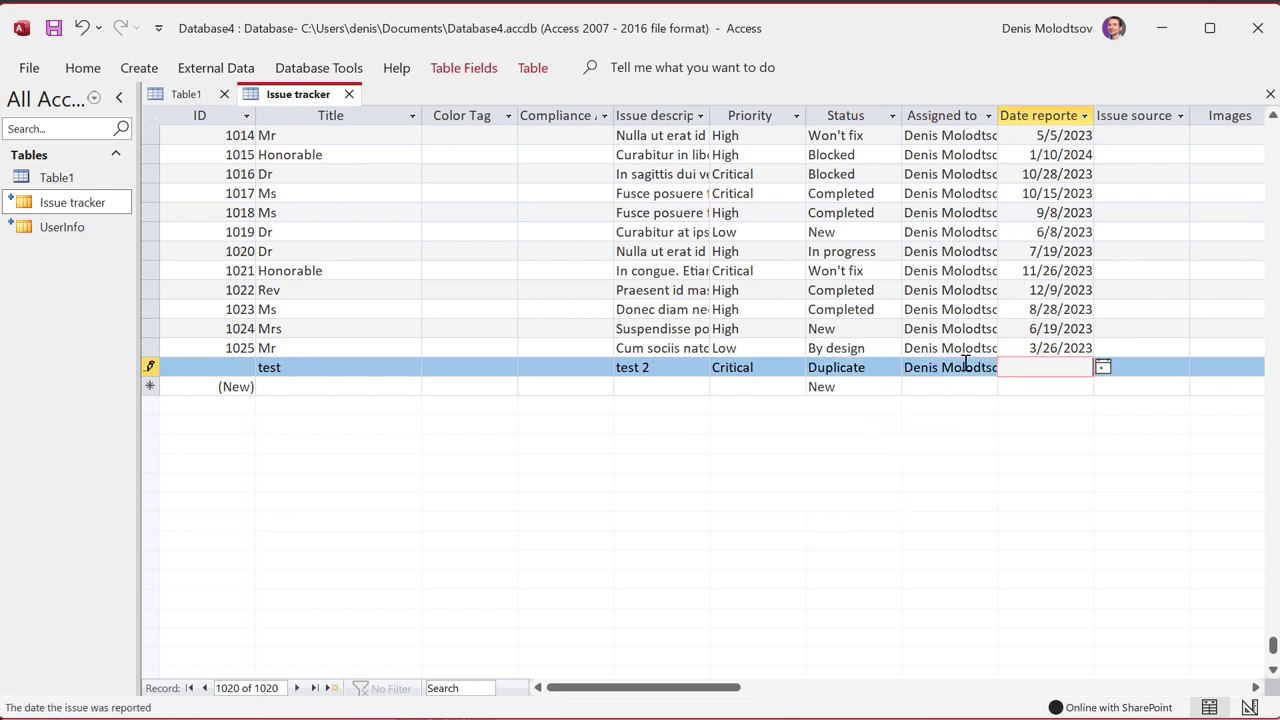